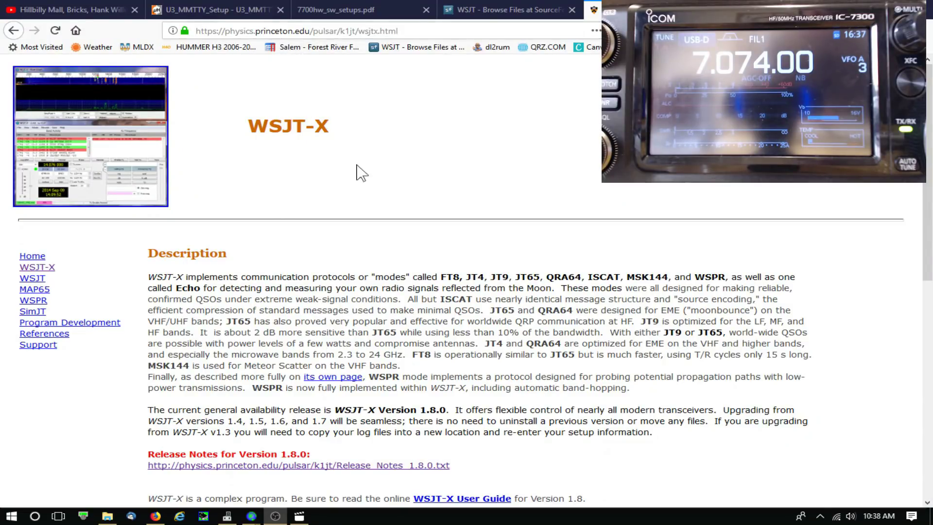
Examine the WSJT-X download links for Windows on the project page and the release folders on the SourceForge files page
{"action": "scroll", "coordinate": [382, 248], "scroll_direction": "down", "scroll_amount": 3}
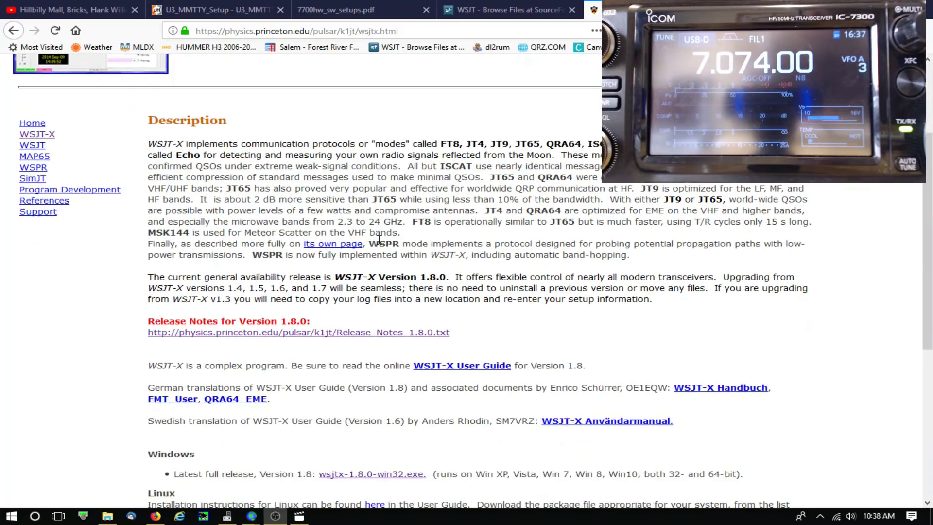
{"action": "scroll", "coordinate": [382, 291], "scroll_direction": "down", "scroll_amount": 2}
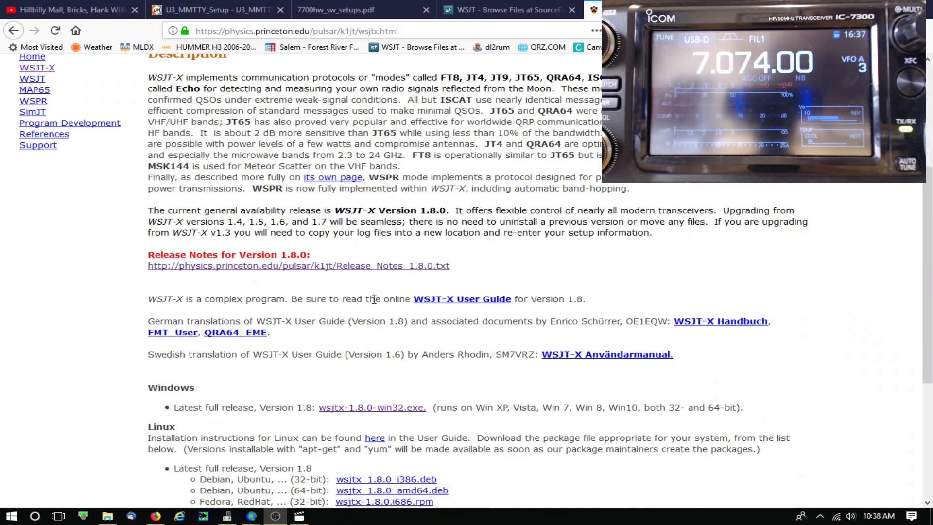
{"action": "scroll", "coordinate": [377, 320], "scroll_direction": "down", "scroll_amount": 2}
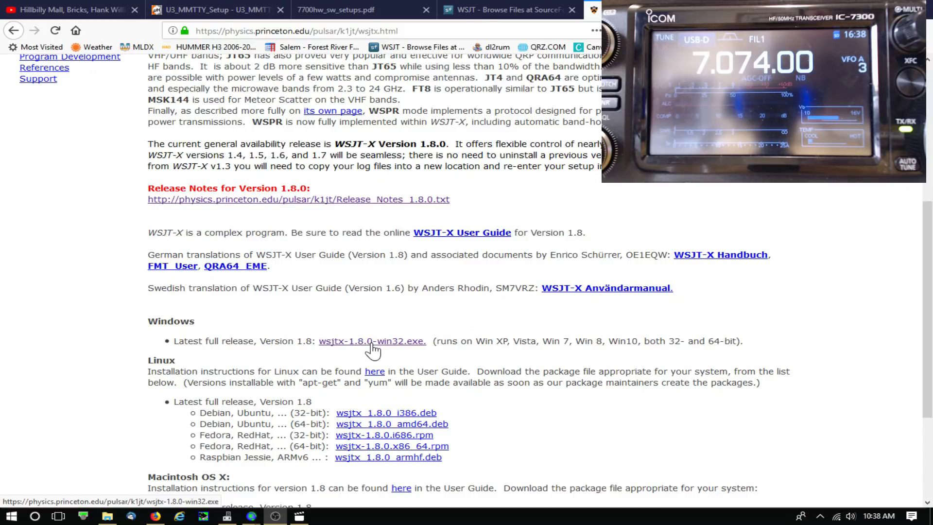
{"action": "scroll", "coordinate": [486, 322], "scroll_direction": "up", "scroll_amount": 2}
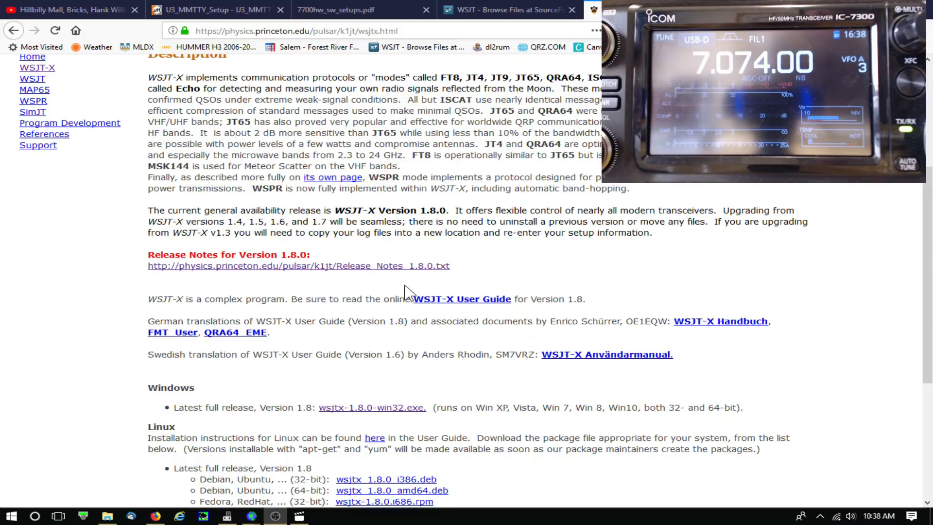
{"action": "left_click", "coordinate": [503, 11]}
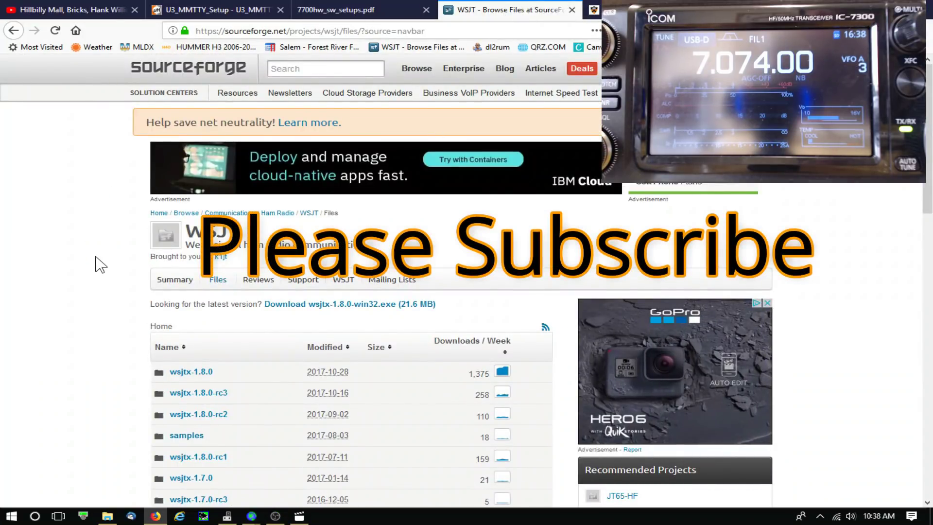
{"action": "scroll", "coordinate": [97, 262], "scroll_direction": "down", "scroll_amount": 3}
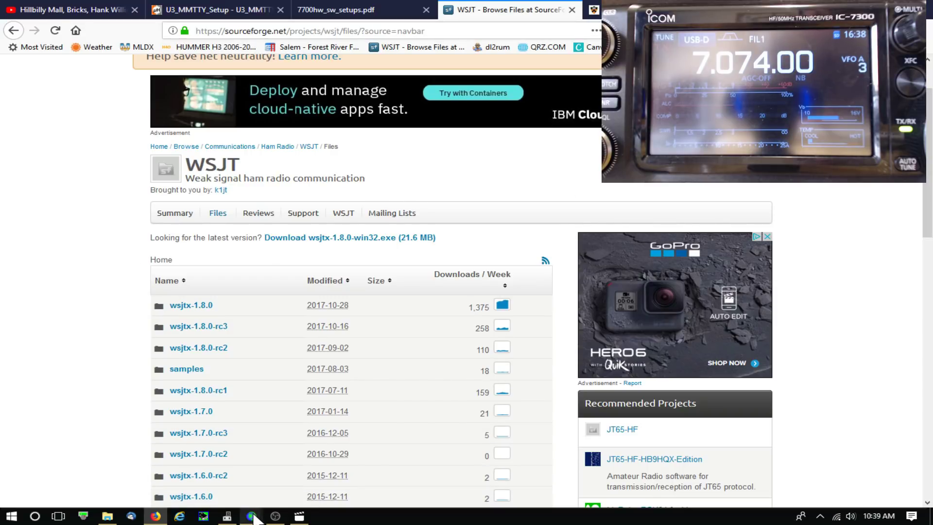
Switch to WSJT-X and bring both its main window and the Wide Graph to the front
{"action": "mouse_move", "coordinate": [253, 516]}
{"action": "left_click", "coordinate": [310, 454]}
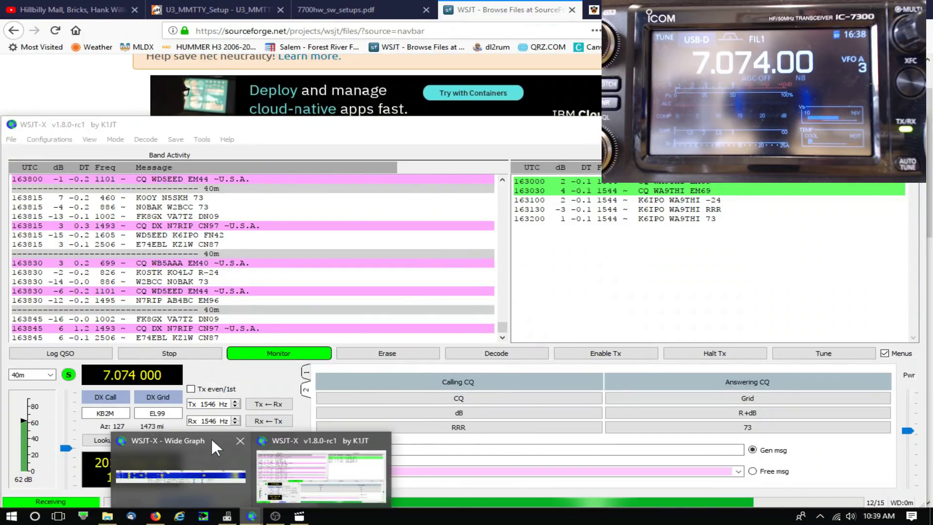
{"action": "left_click", "coordinate": [212, 440]}
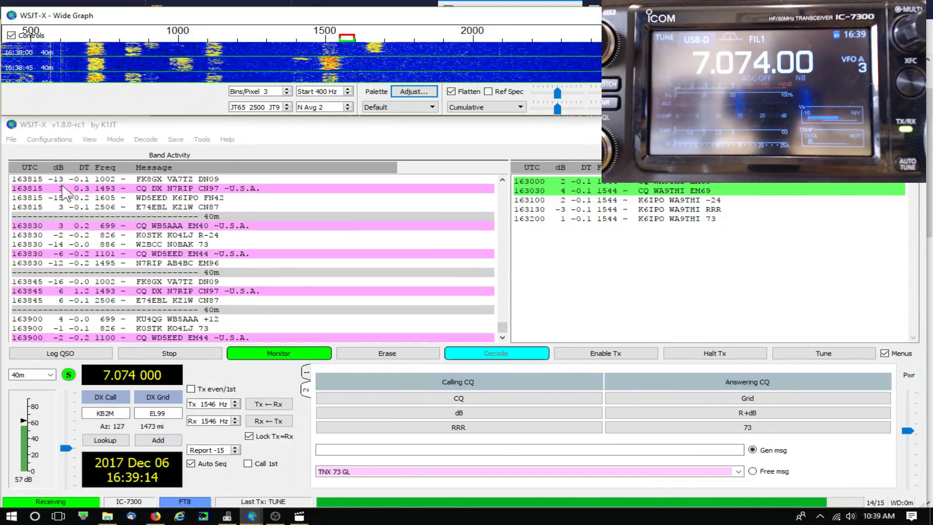
Set the radio's mode to USB in the WSJT-X settings and apply the change
{"action": "left_click", "coordinate": [11, 140]}
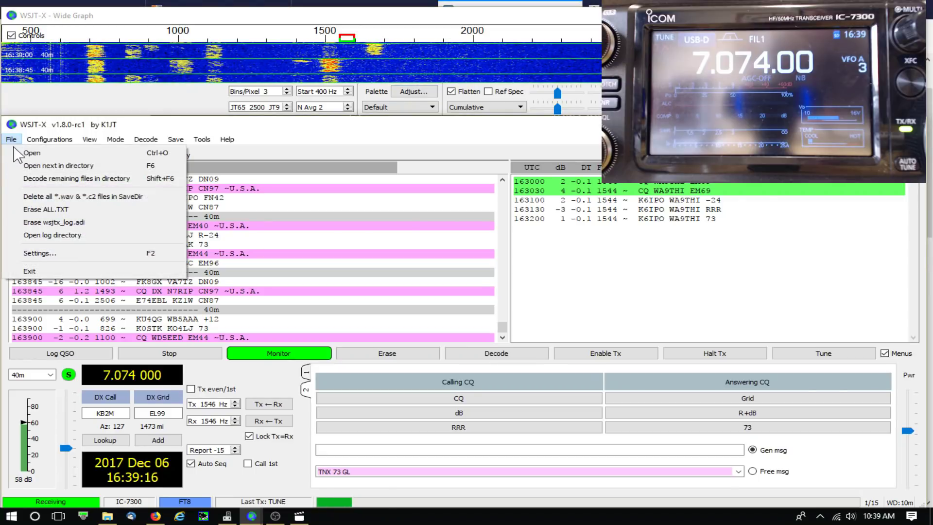
{"action": "left_click", "coordinate": [39, 253]}
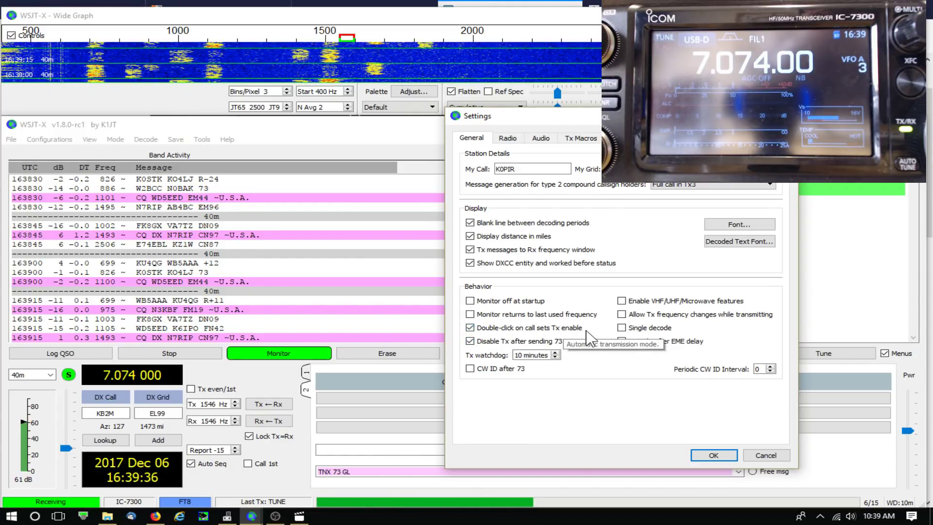
{"action": "left_click", "coordinate": [507, 139]}
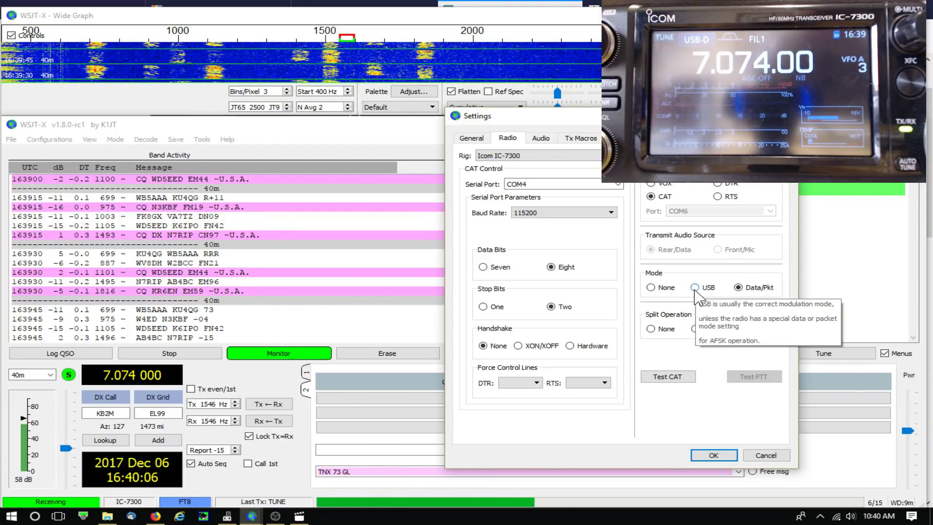
{"action": "left_click", "coordinate": [694, 287]}
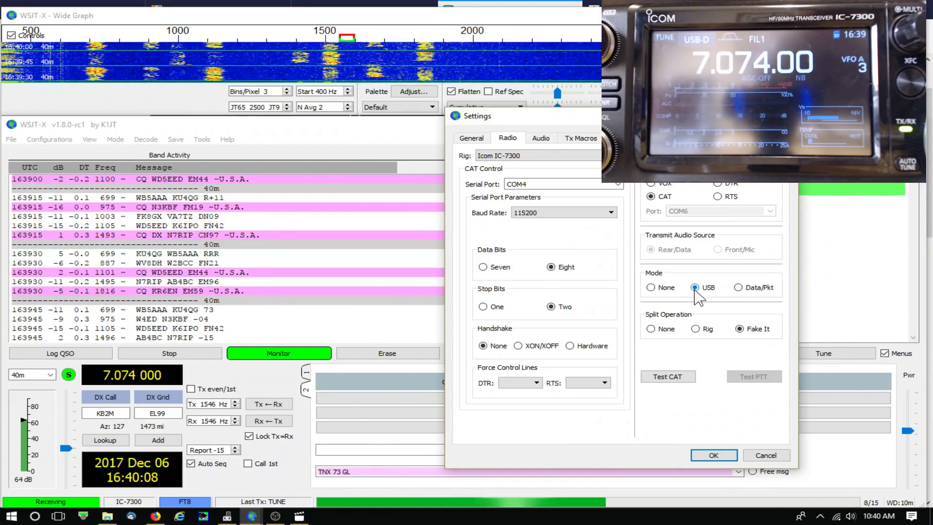
{"action": "left_click", "coordinate": [714, 454]}
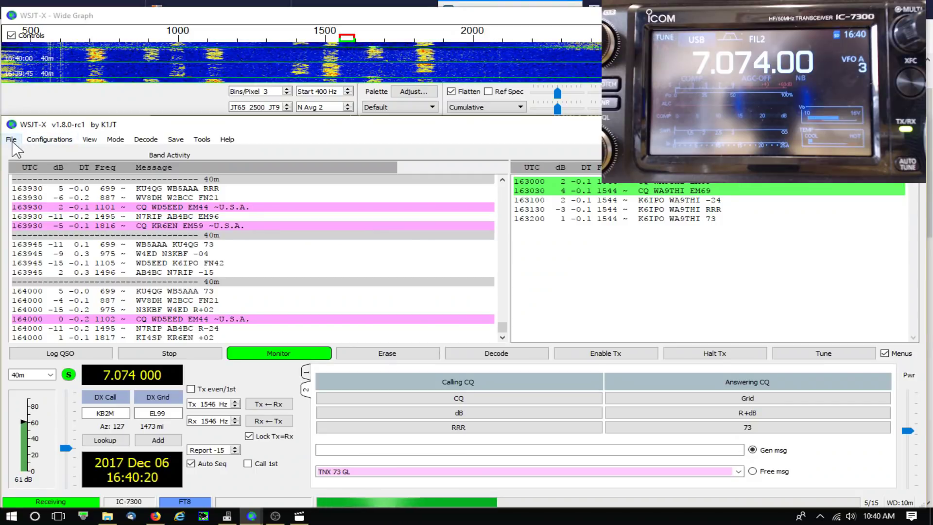
Set the radio's mode to Data/Pkt in the settings and apply the change
{"action": "left_click", "coordinate": [11, 139]}
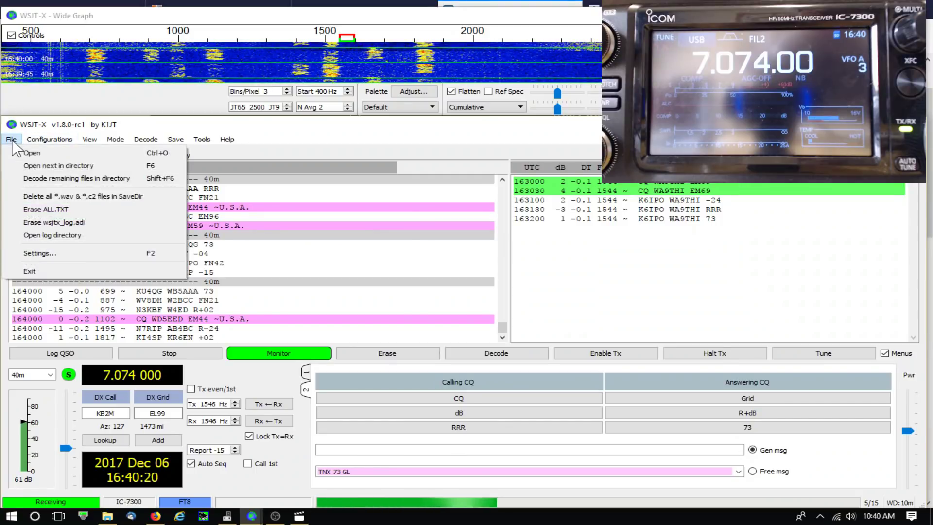
{"action": "left_click", "coordinate": [34, 308]}
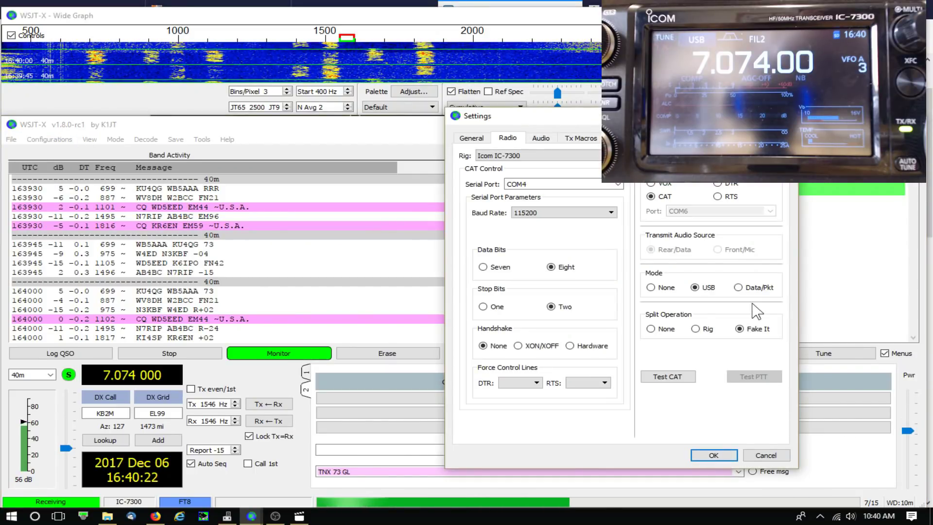
{"action": "left_click", "coordinate": [738, 288]}
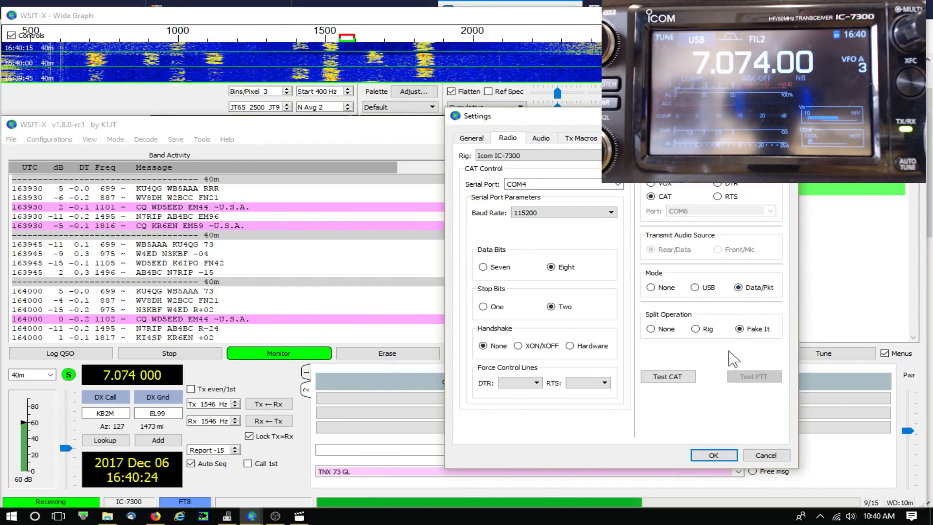
{"action": "left_click", "coordinate": [713, 455]}
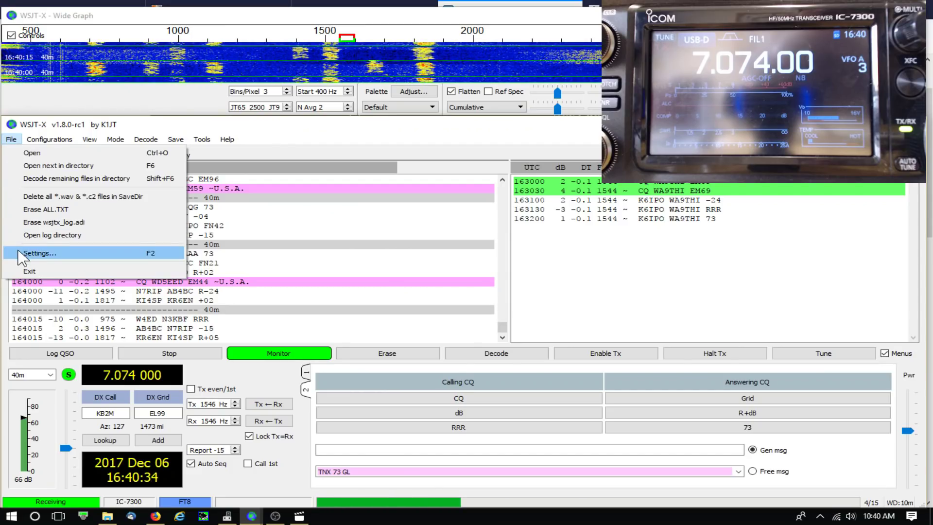
Test the radio's CAT connection from the settings, and test PTT by keying and releasing the transmitter
{"action": "left_click", "coordinate": [29, 308]}
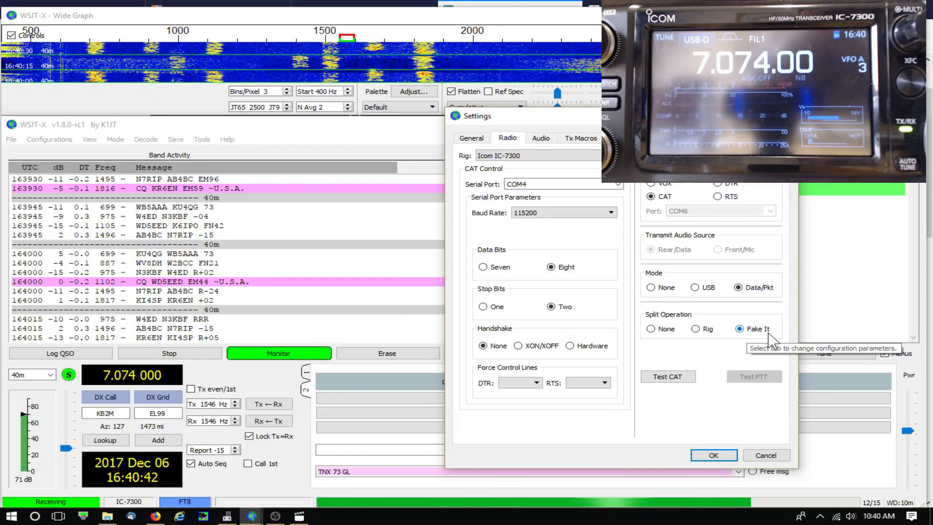
{"action": "left_click", "coordinate": [680, 377]}
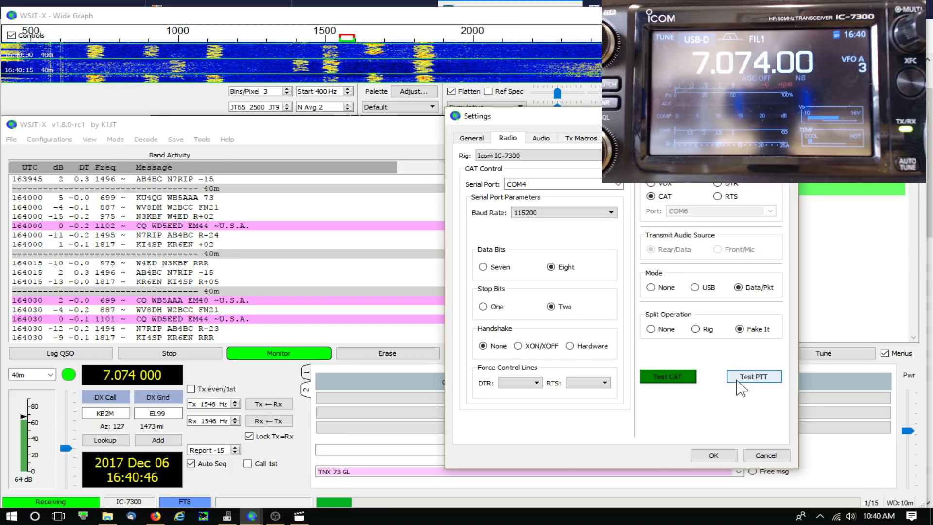
{"action": "left_click", "coordinate": [751, 376]}
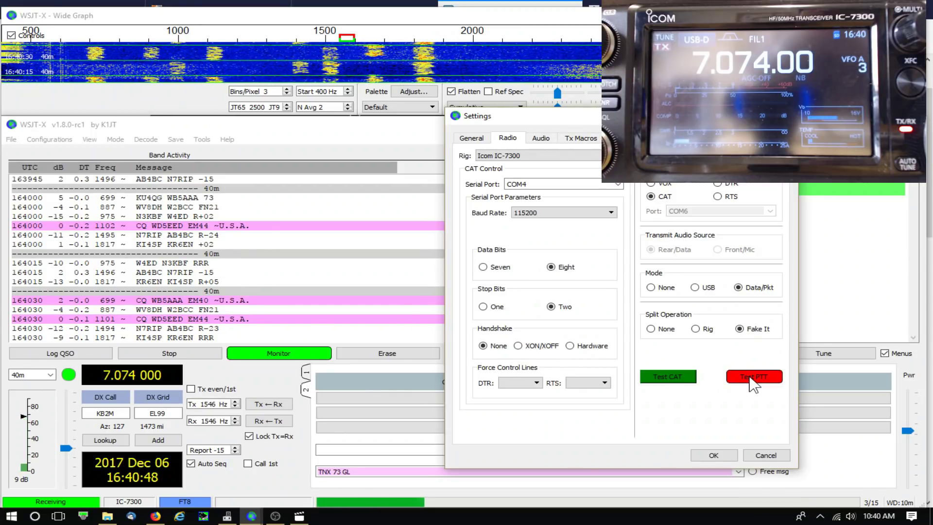
{"action": "left_click", "coordinate": [751, 377]}
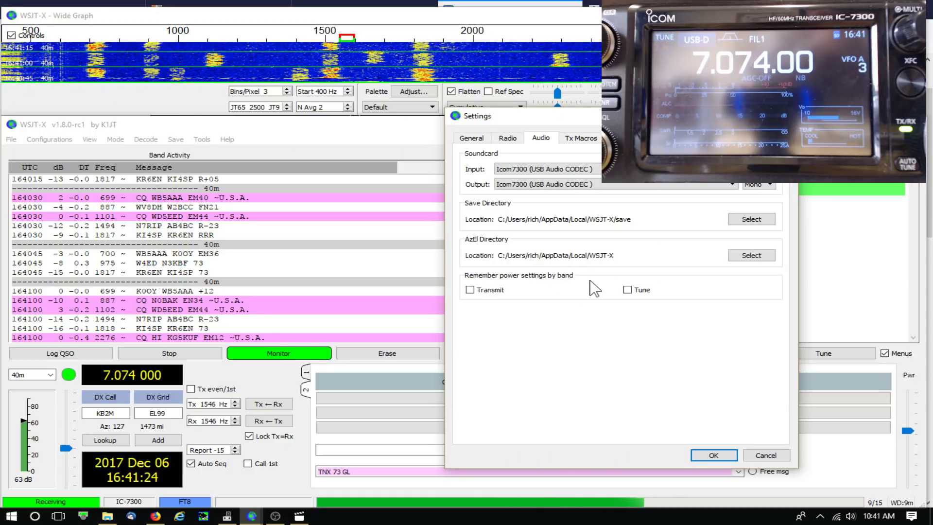
Review the transmit macros, logging and UDP reporting, working frequencies, message colors and advanced decoding settings
{"action": "left_click", "coordinate": [581, 138]}
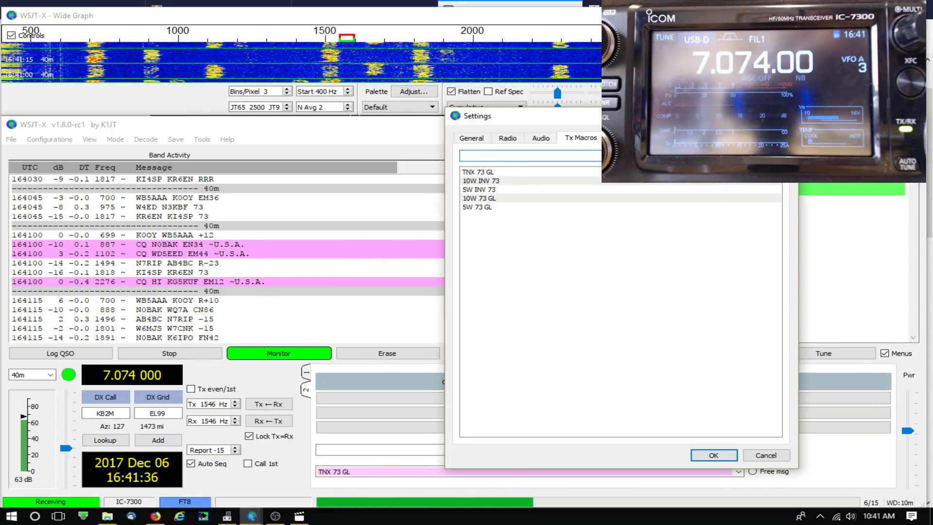
{"action": "left_click", "coordinate": [622, 138]}
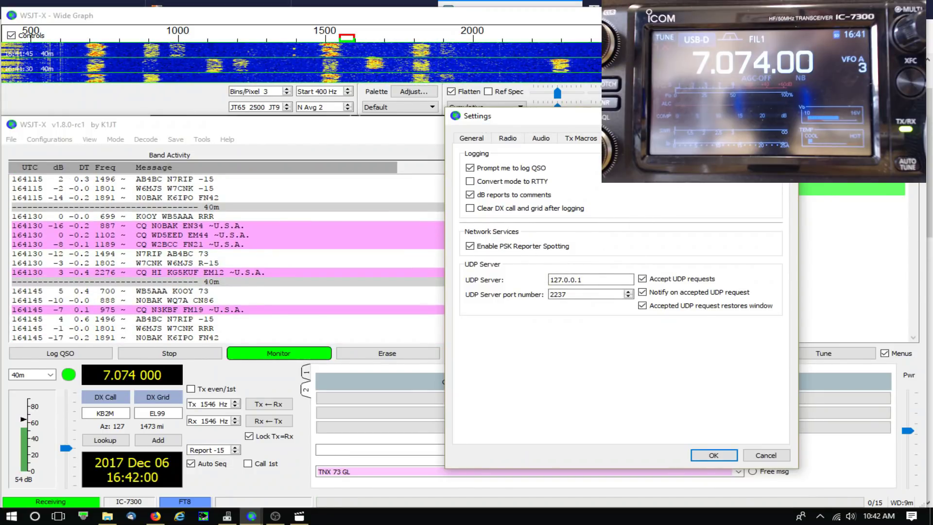
{"action": "left_click", "coordinate": [661, 138]}
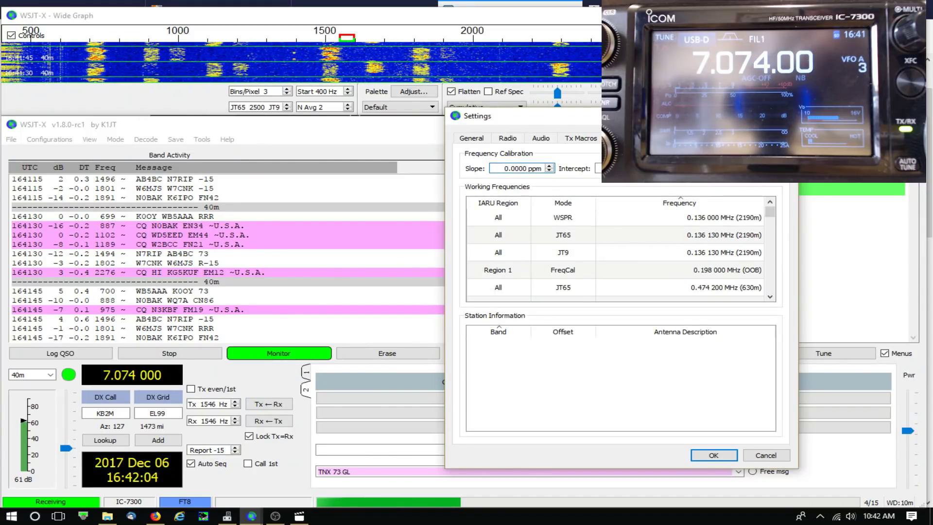
{"action": "left_click", "coordinate": [695, 138]}
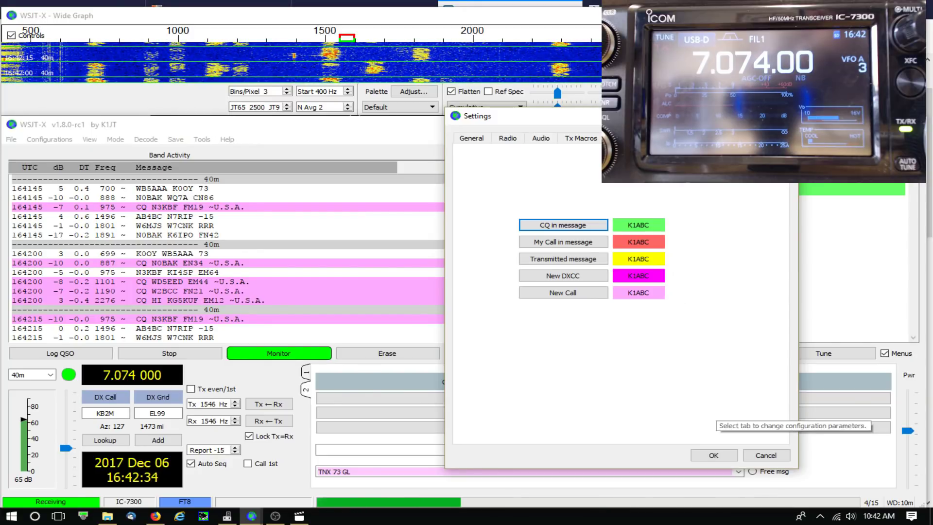
{"action": "left_click", "coordinate": [750, 138]}
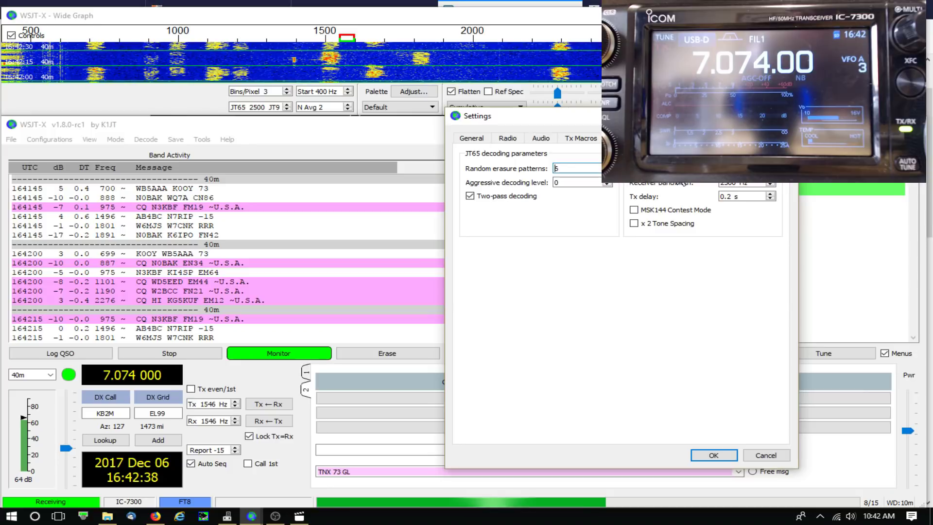
Set the soundcard output to Speakers (Realtek High Definition Audio), apply it and try a Tune transmission
{"action": "left_click", "coordinate": [541, 139]}
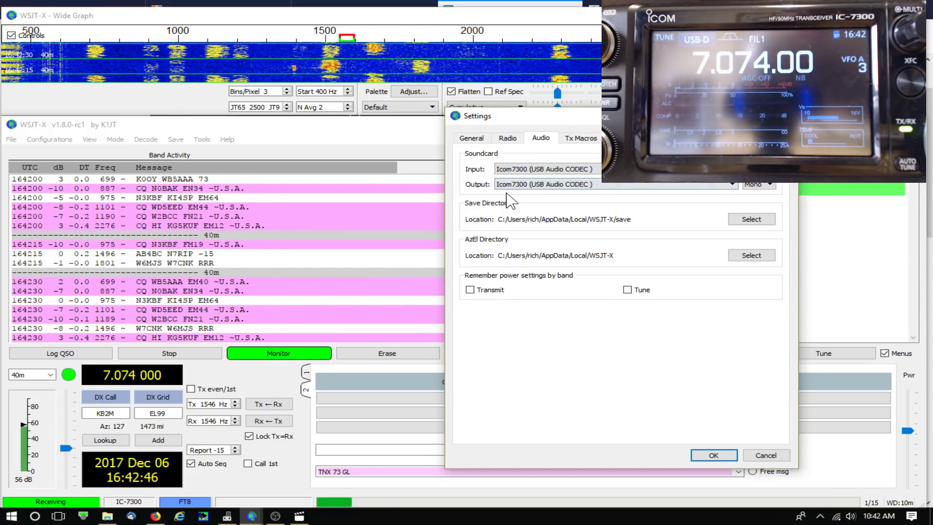
{"action": "left_click", "coordinate": [731, 185]}
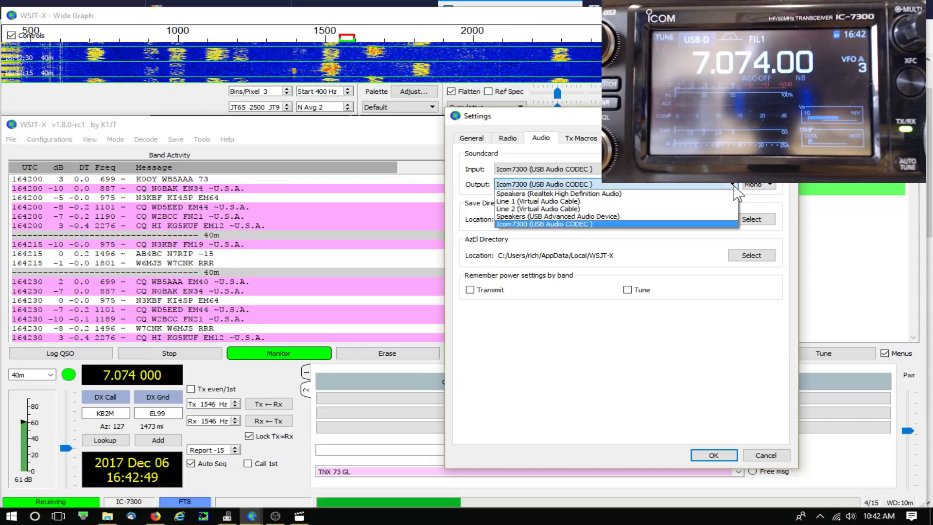
{"action": "left_click", "coordinate": [689, 193]}
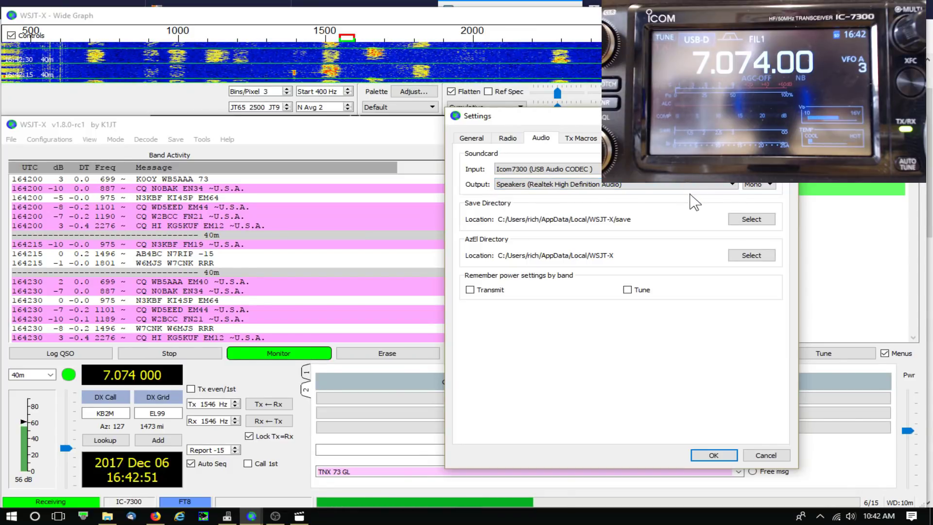
{"action": "left_click", "coordinate": [713, 455]}
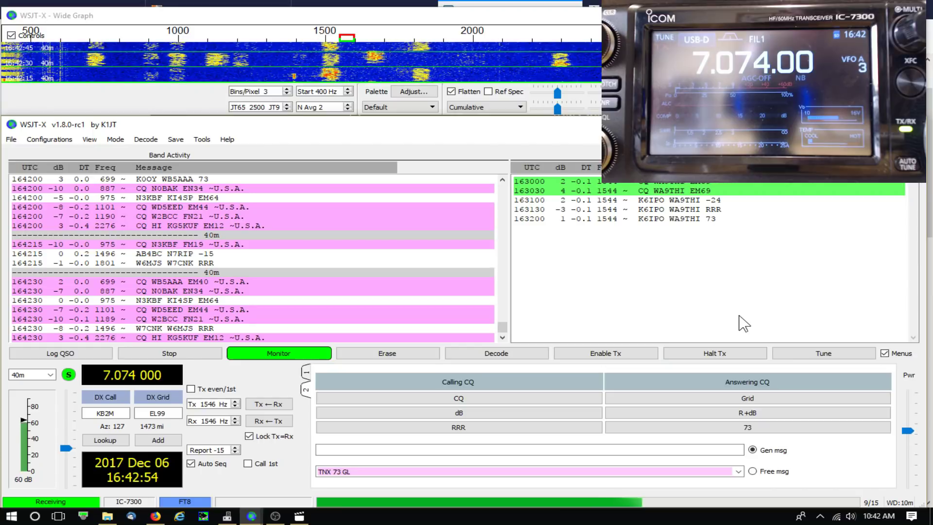
{"action": "left_click", "coordinate": [809, 357]}
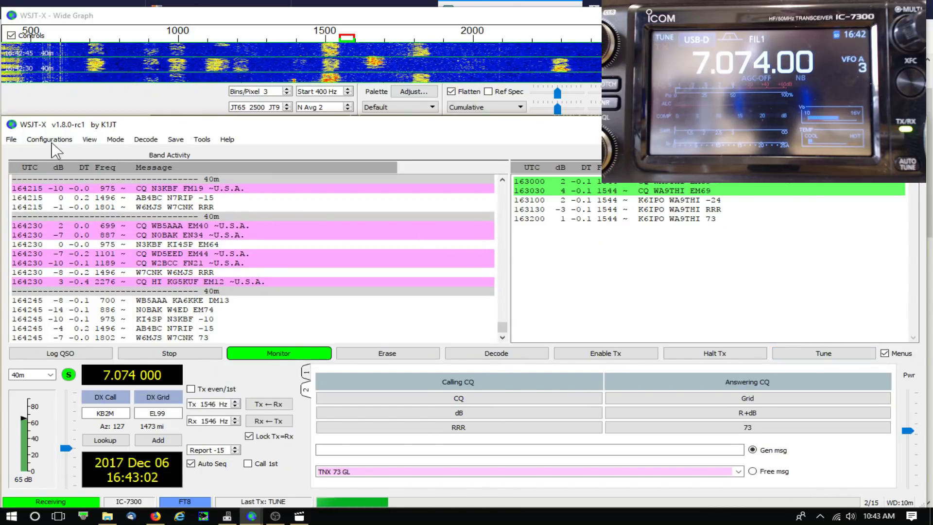
Reopen the settings and select Icom7300 (USB Audio CODEC) as the soundcard output
{"action": "left_click", "coordinate": [11, 140]}
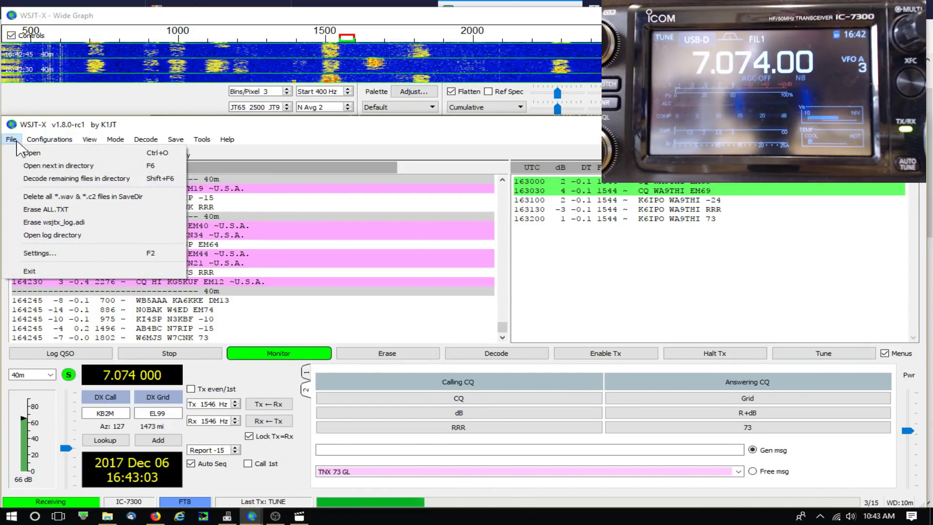
{"action": "left_click", "coordinate": [27, 253]}
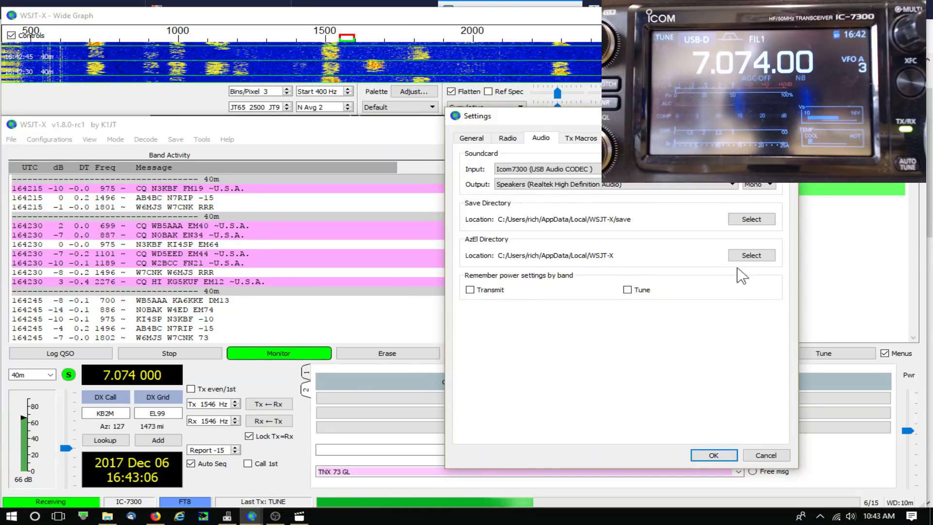
{"action": "left_click", "coordinate": [732, 185]}
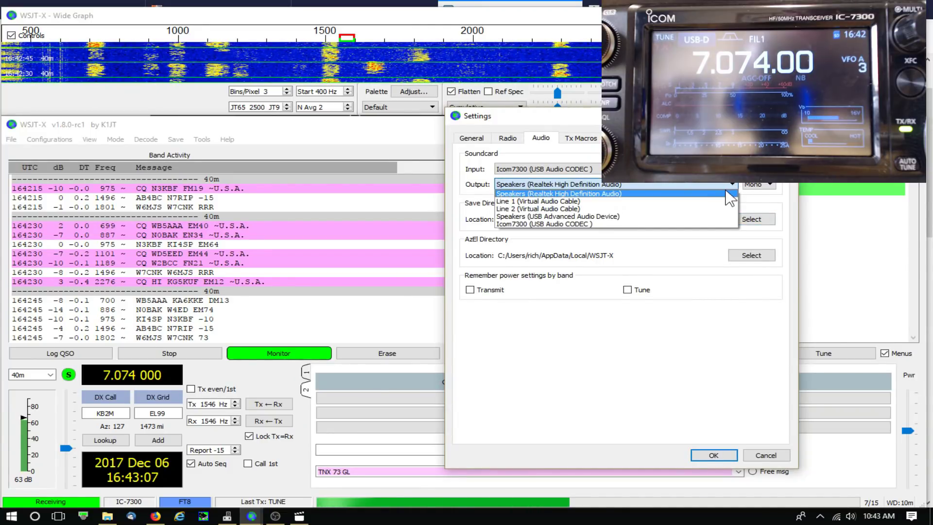
{"action": "left_click", "coordinate": [710, 225]}
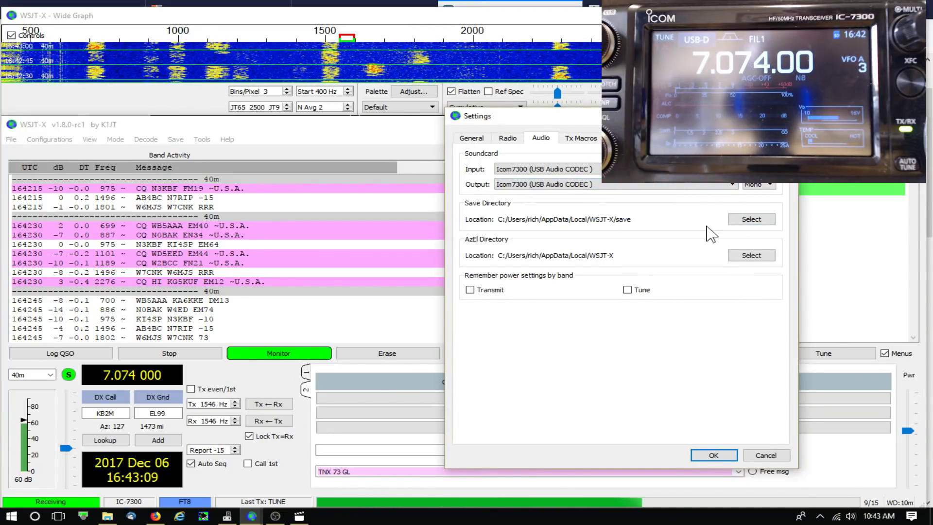
Apply the audio settings and test the radio's transmit audio by switching the Tune tone on and off twice
{"action": "left_click", "coordinate": [712, 454]}
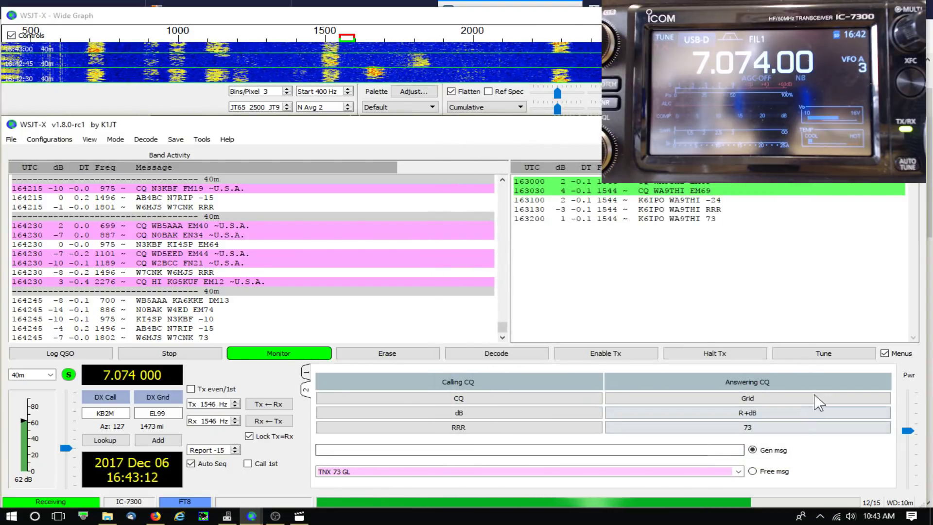
{"action": "left_click", "coordinate": [822, 361]}
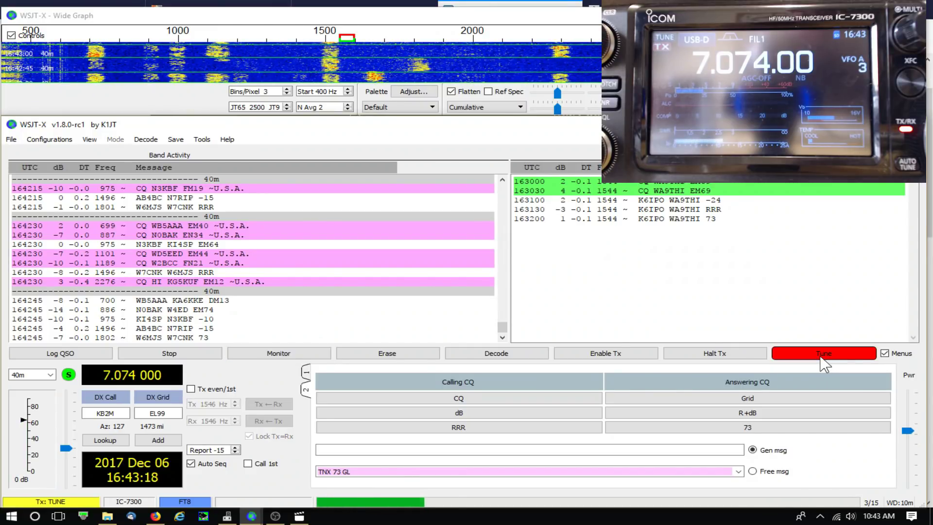
{"action": "left_click", "coordinate": [824, 359]}
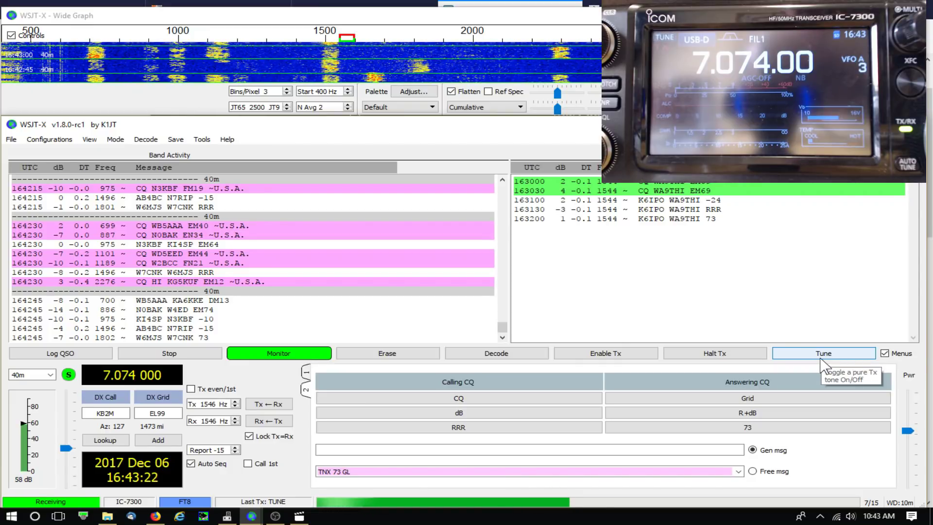
{"action": "left_click", "coordinate": [823, 355]}
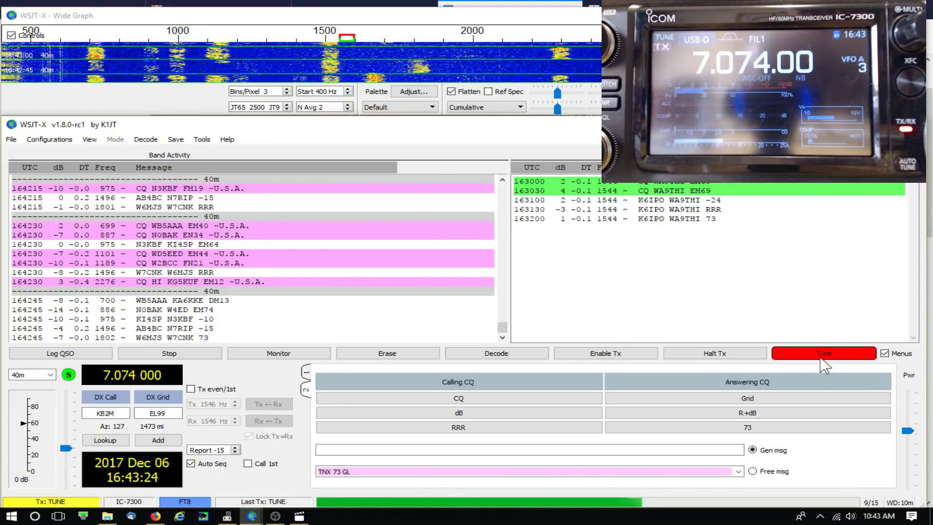
{"action": "left_click", "coordinate": [820, 357]}
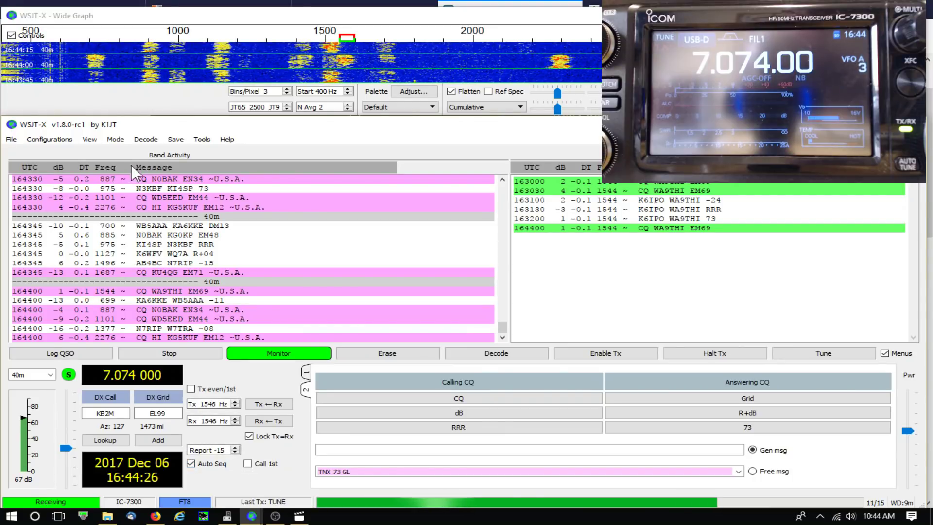
Select FT8 as the operating mode
{"action": "left_click", "coordinate": [117, 139]}
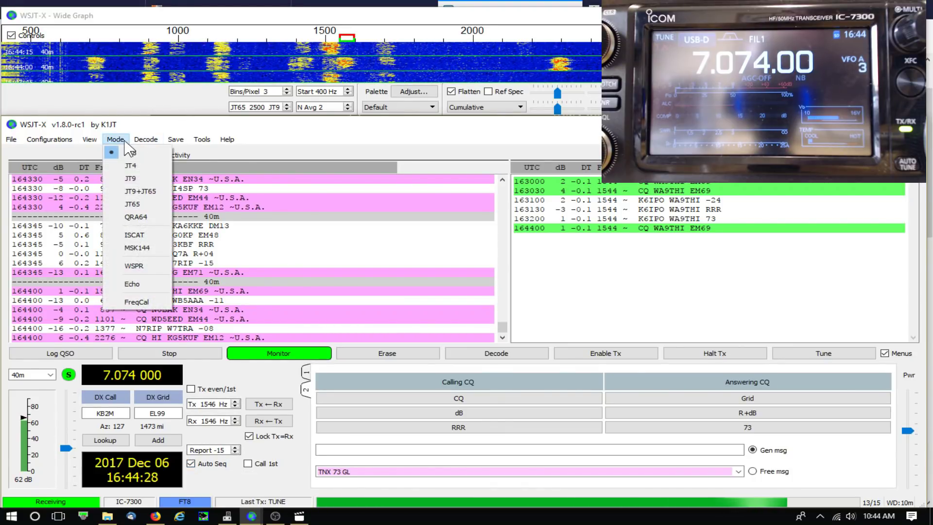
{"action": "left_click", "coordinate": [117, 152]}
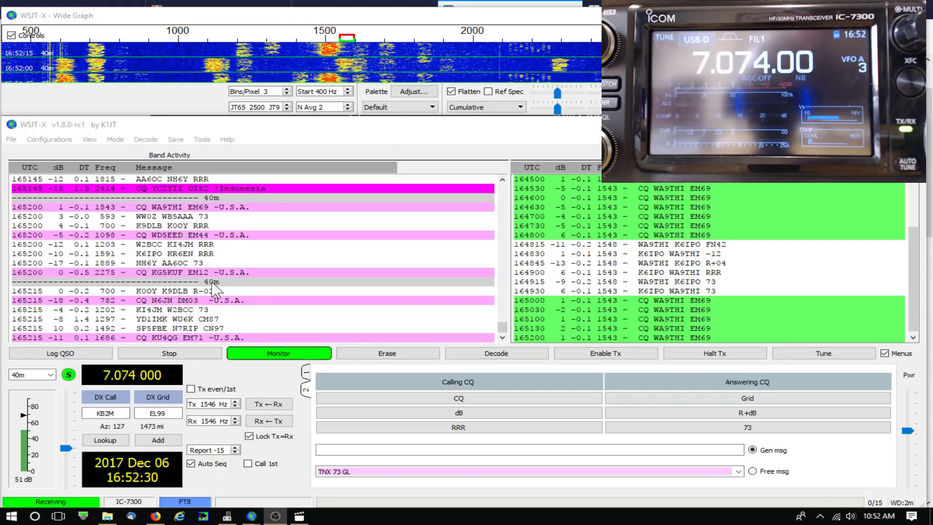
Try answering the CQ call from grid EM71 in the band activity, and halt the transmission
{"action": "double_click", "coordinate": [196, 337]}
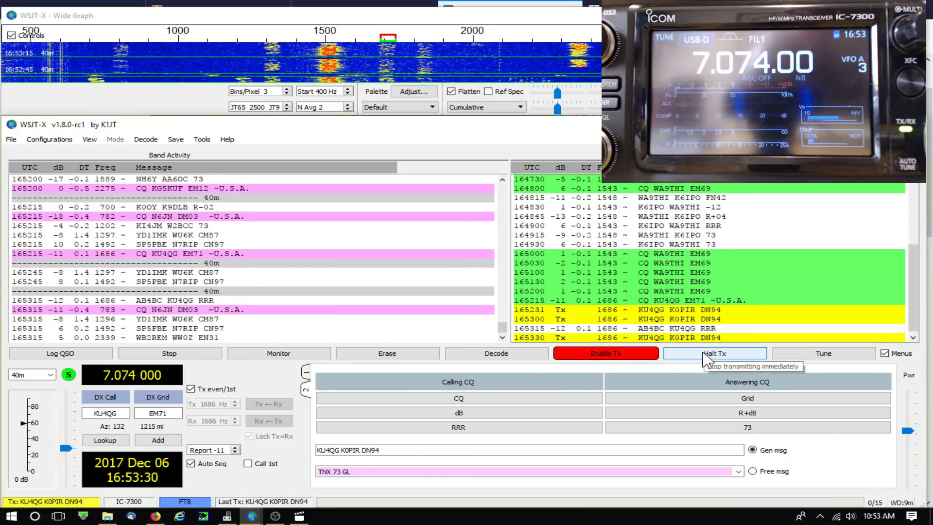
{"action": "left_click", "coordinate": [704, 356]}
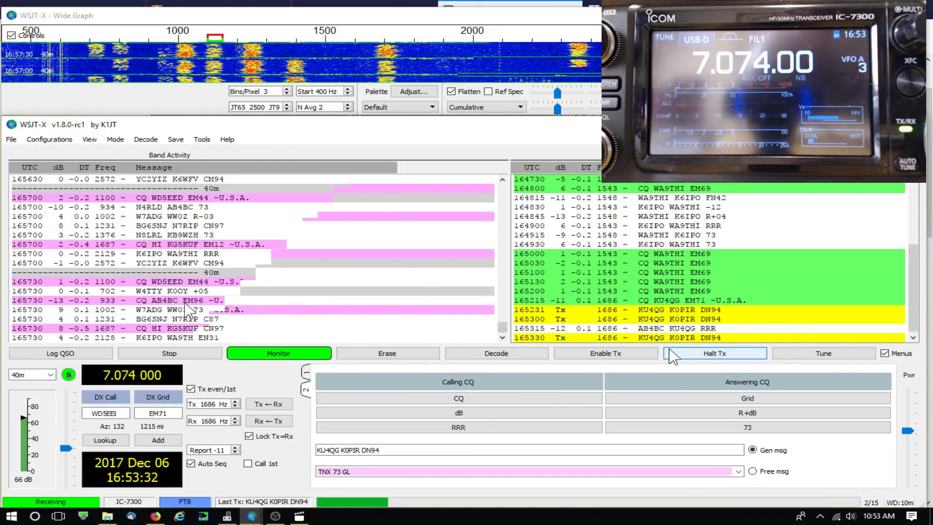
Answer the CQ call from grid EM96 in the band activity and log the FT8 contact
{"action": "double_click", "coordinate": [192, 300]}
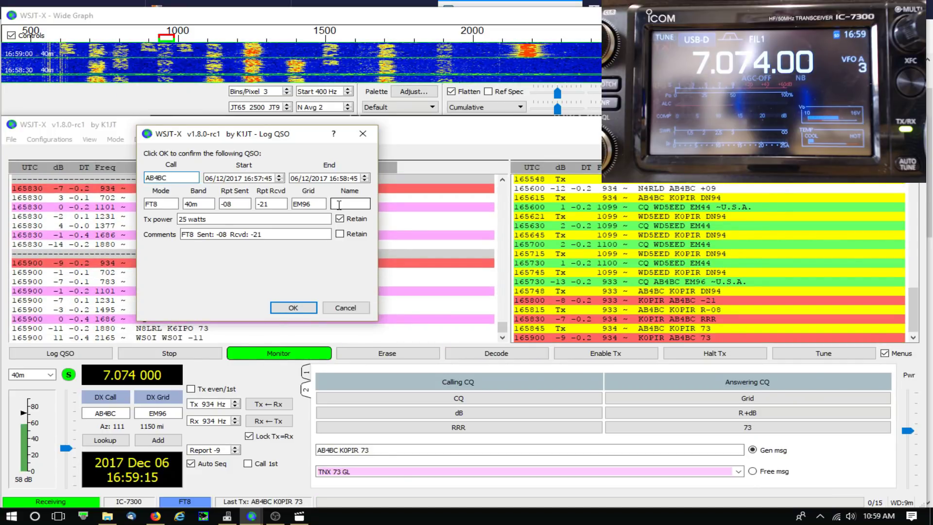
{"action": "left_click", "coordinate": [296, 308]}
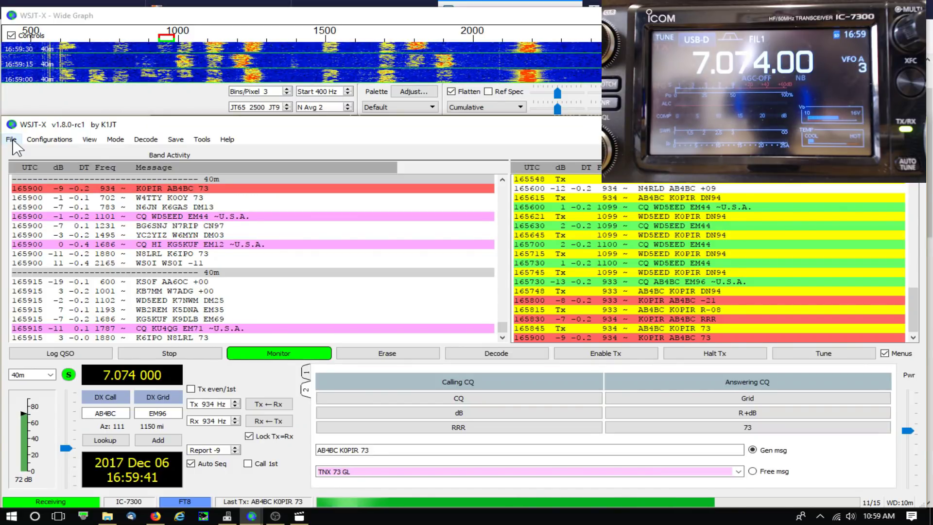
Open the WSJT-X log directory, copy its folder path and dismiss the folder window
{"action": "left_click", "coordinate": [12, 141]}
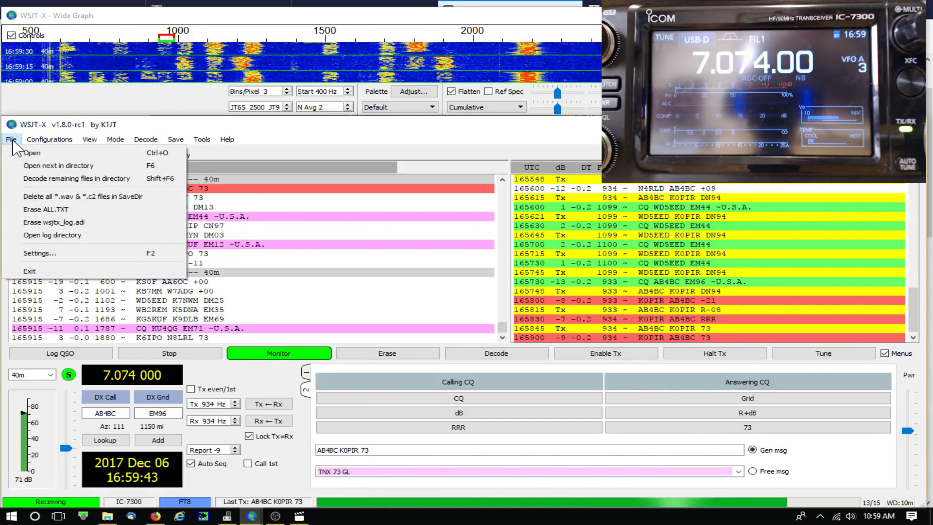
{"action": "left_click", "coordinate": [29, 234]}
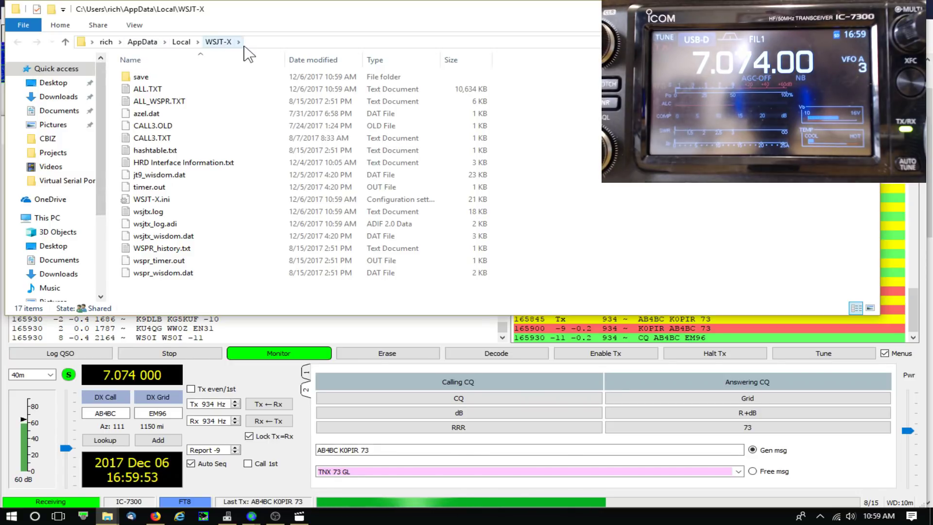
{"action": "left_click", "coordinate": [257, 43]}
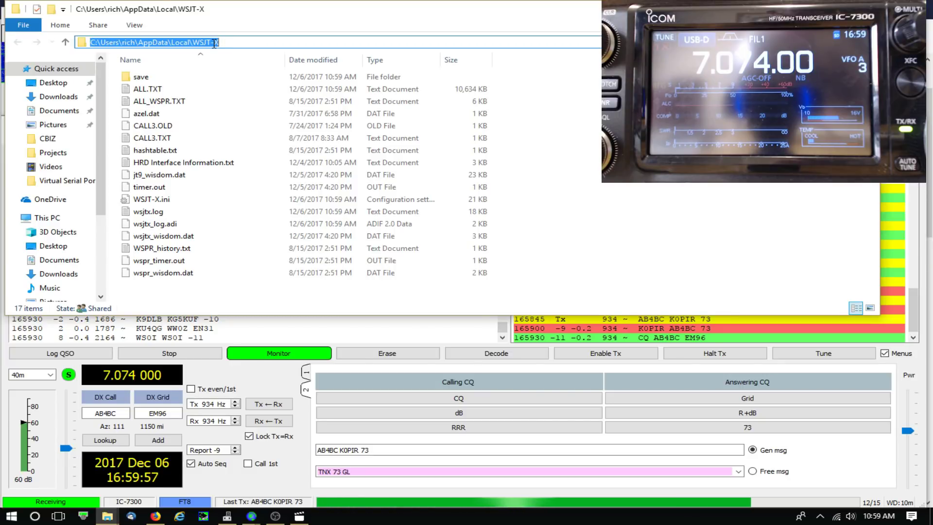
{"action": "right_click", "coordinate": [214, 44]}
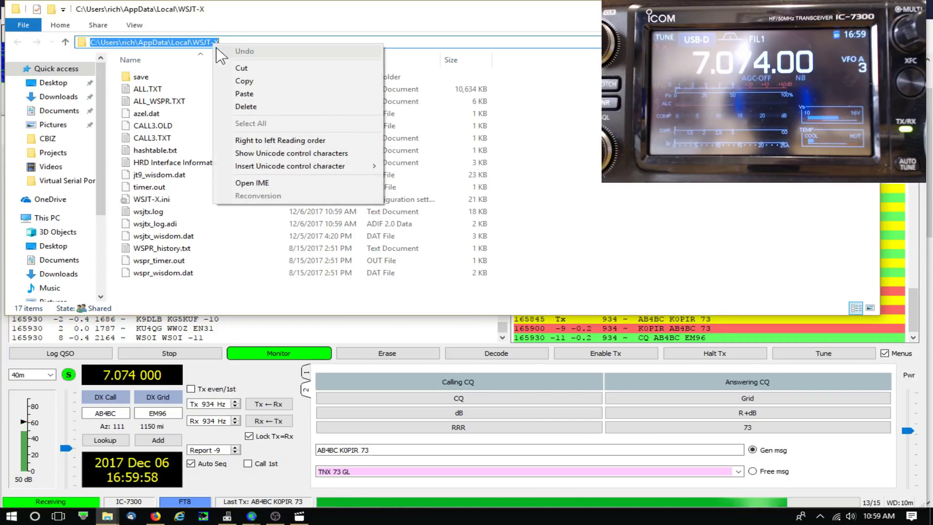
{"action": "left_click", "coordinate": [234, 86]}
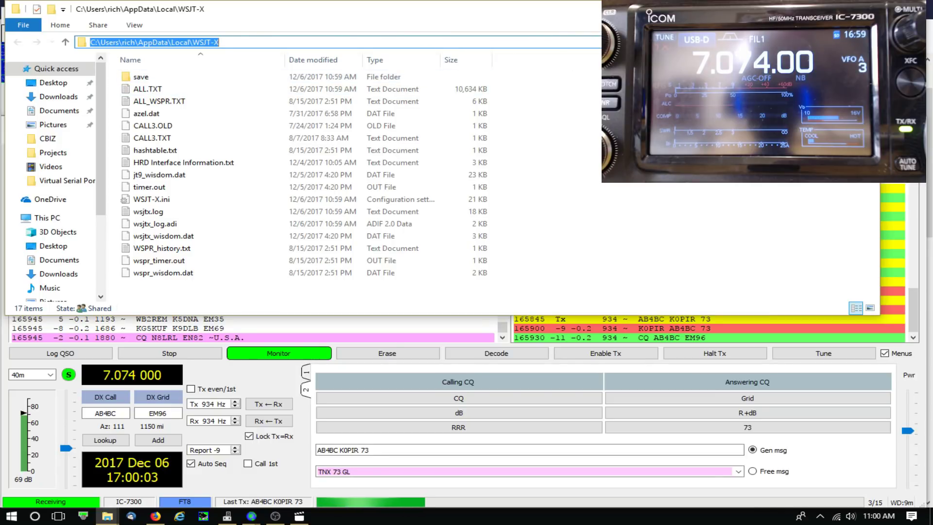
{"action": "left_click", "coordinate": [812, 9]}
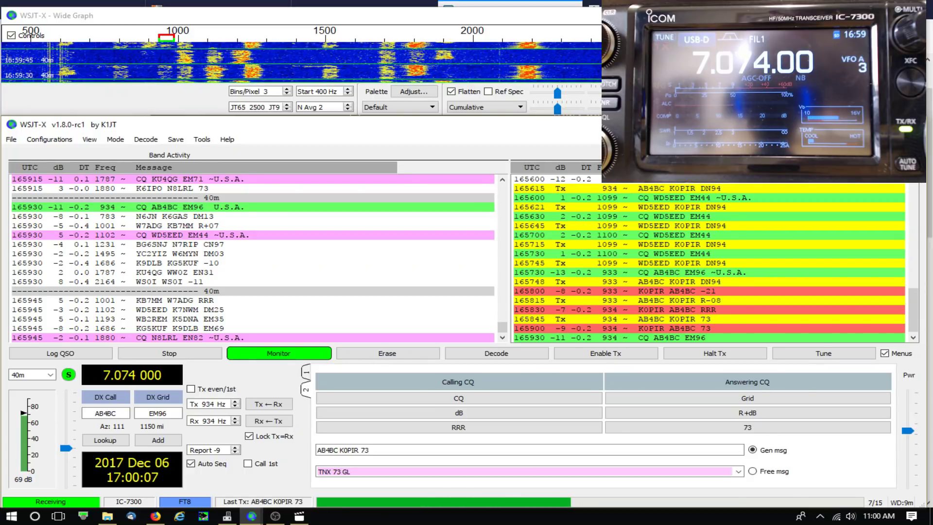
Switch to HRD Logbook and open the import for ADIF (ADI) files
{"action": "key", "text": "alt+Tab"}
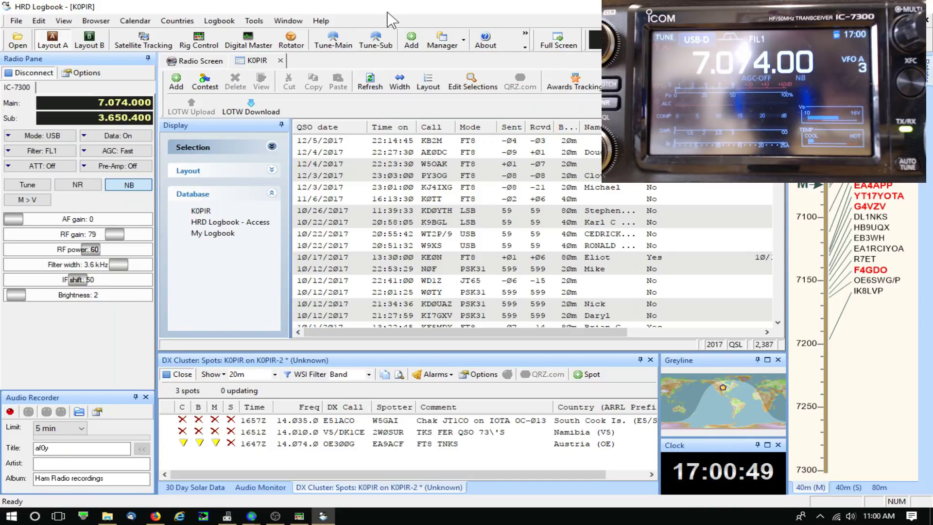
{"action": "left_click", "coordinate": [219, 21]}
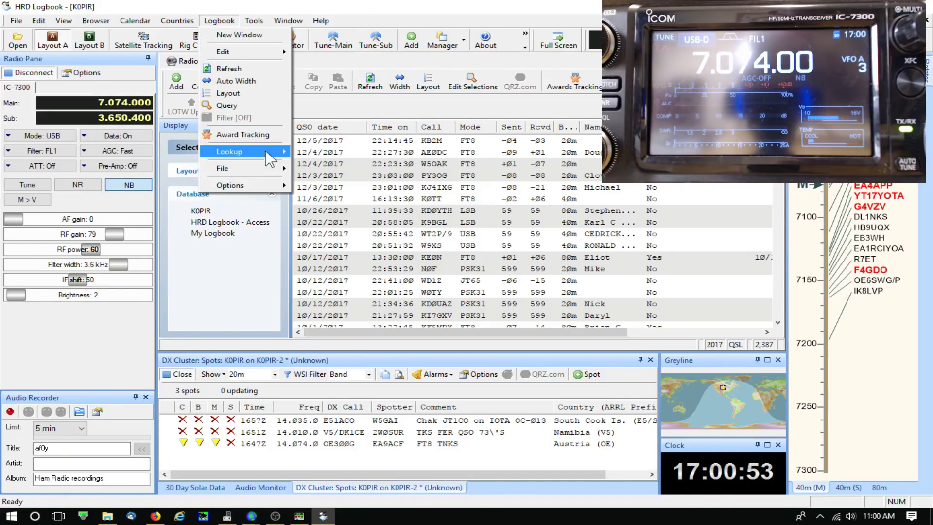
{"action": "mouse_move", "coordinate": [261, 167]}
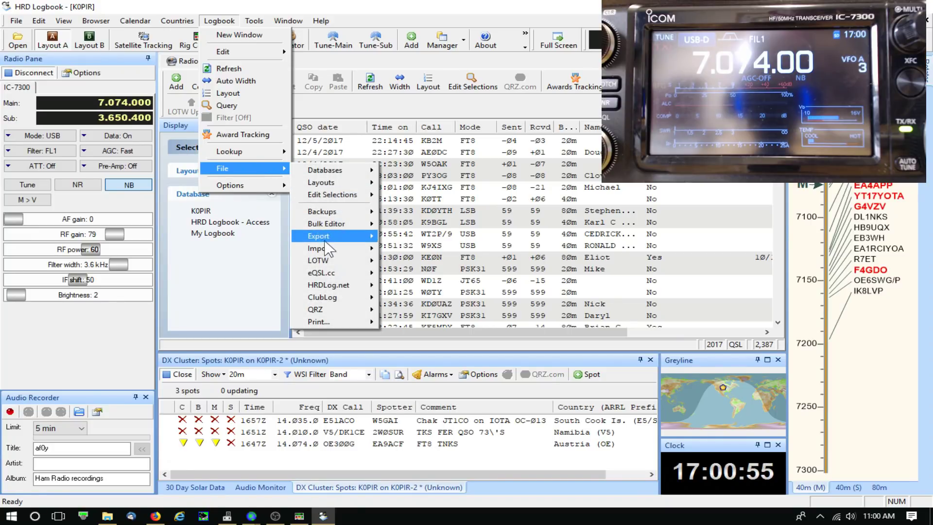
{"action": "mouse_move", "coordinate": [327, 249]}
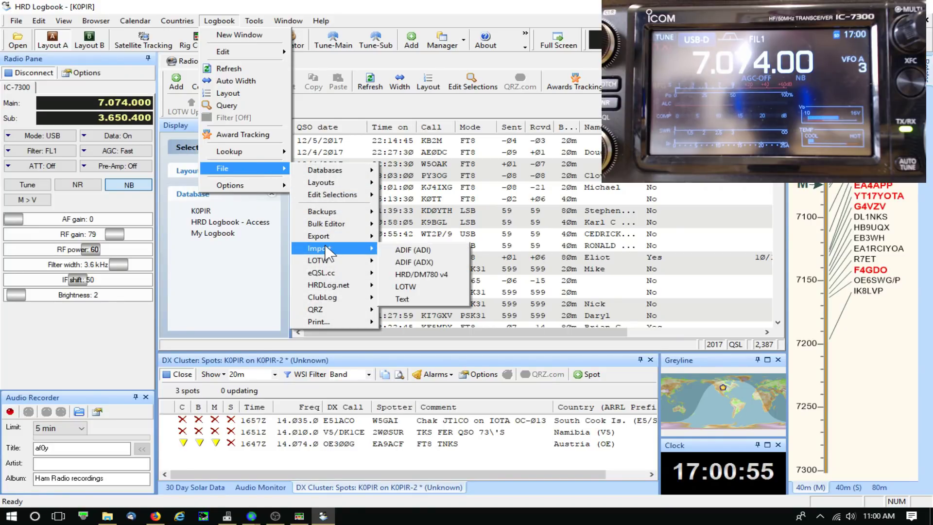
{"action": "left_click", "coordinate": [401, 253]}
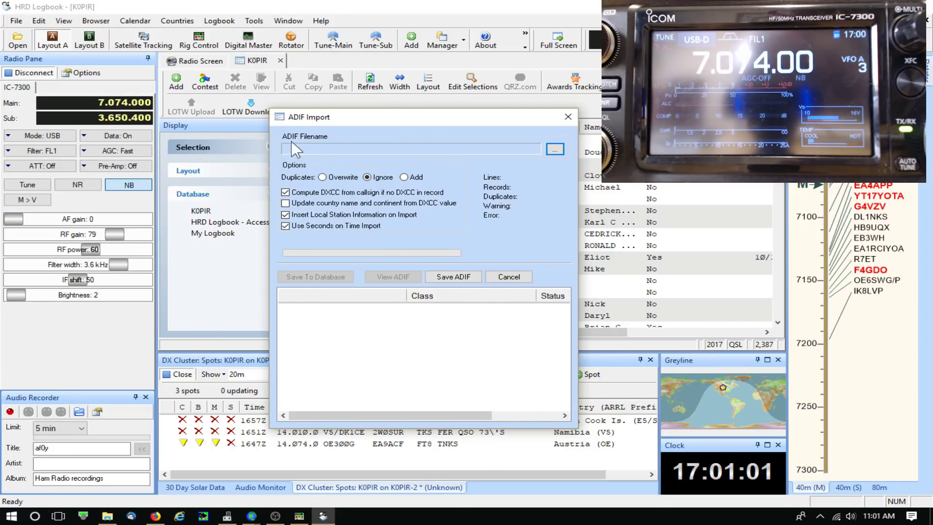
Load wsjtx_log.adi from the copied WSJT-X folder path and save its records to the logbook database
{"action": "left_click", "coordinate": [555, 150]}
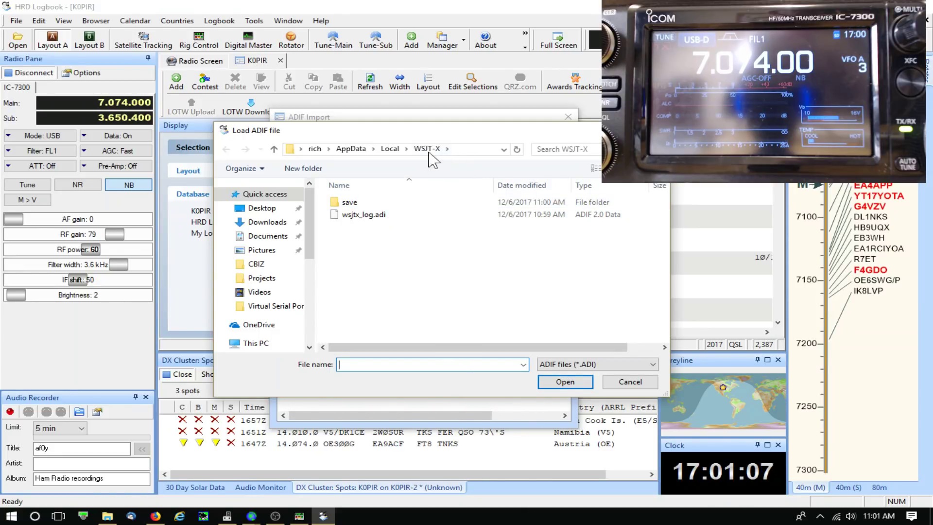
{"action": "left_click", "coordinate": [465, 149]}
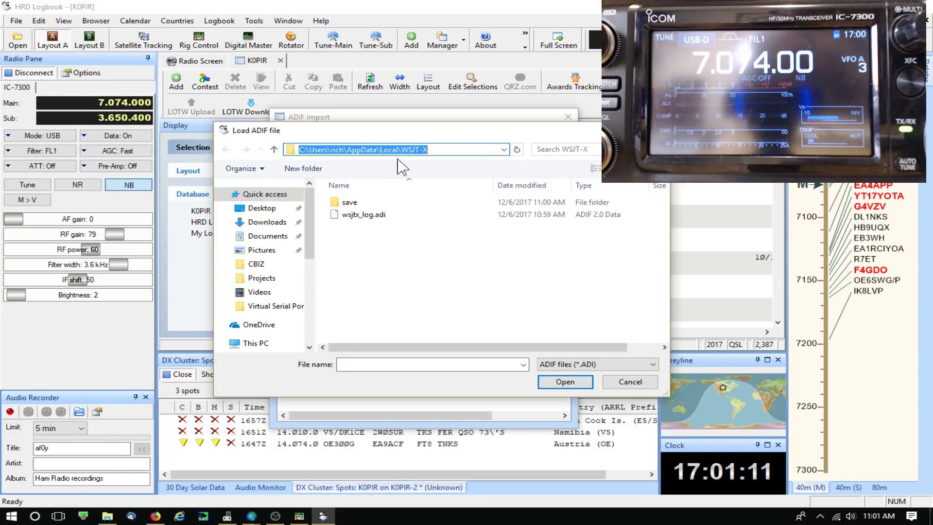
{"action": "right_click", "coordinate": [412, 151]}
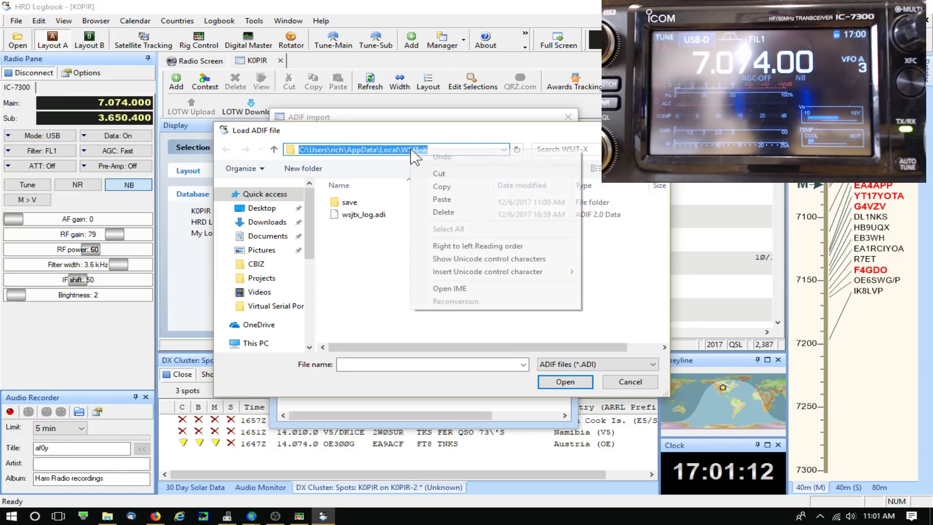
{"action": "left_click", "coordinate": [437, 200]}
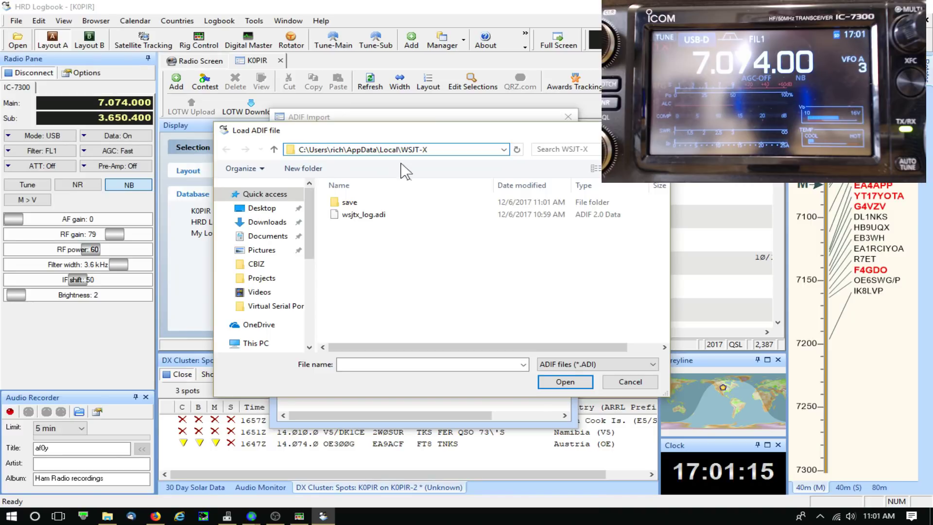
{"action": "left_click", "coordinate": [365, 216]}
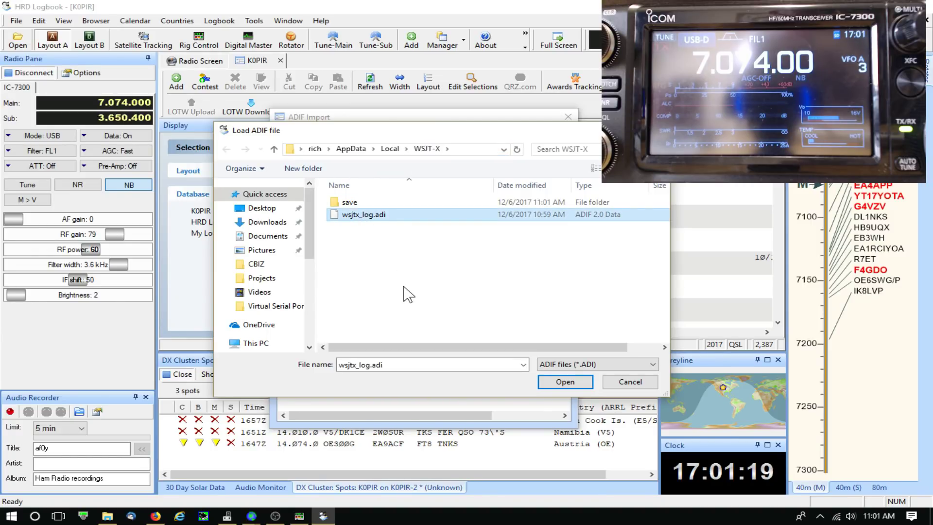
{"action": "left_click", "coordinate": [563, 381]}
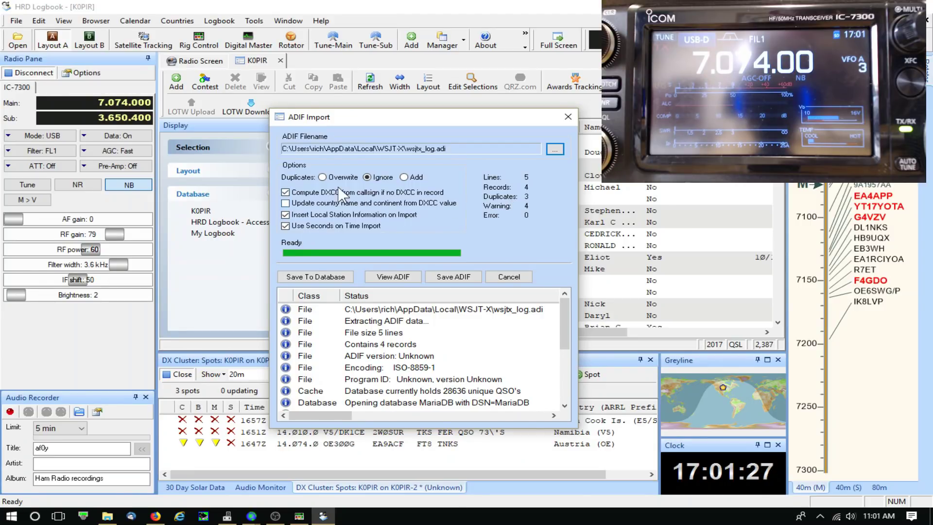
{"action": "left_click", "coordinate": [328, 280]}
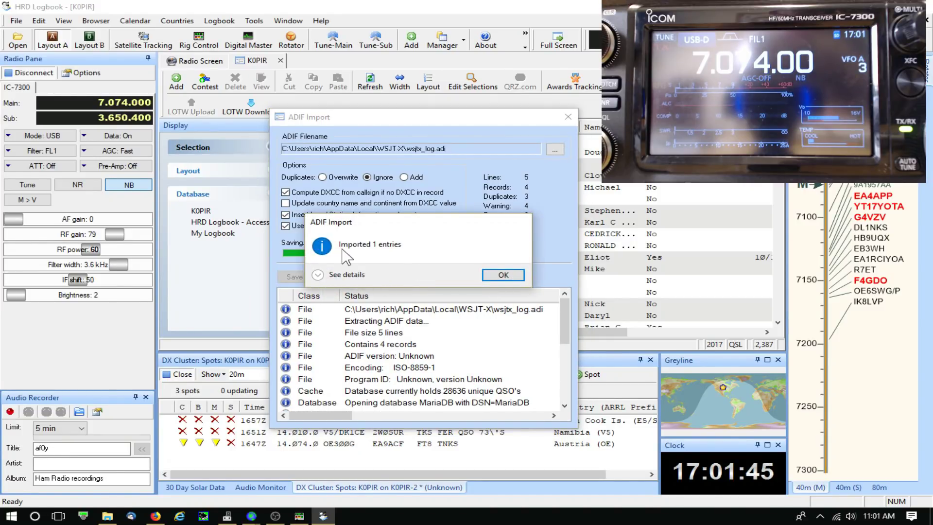
{"action": "left_click", "coordinate": [494, 276]}
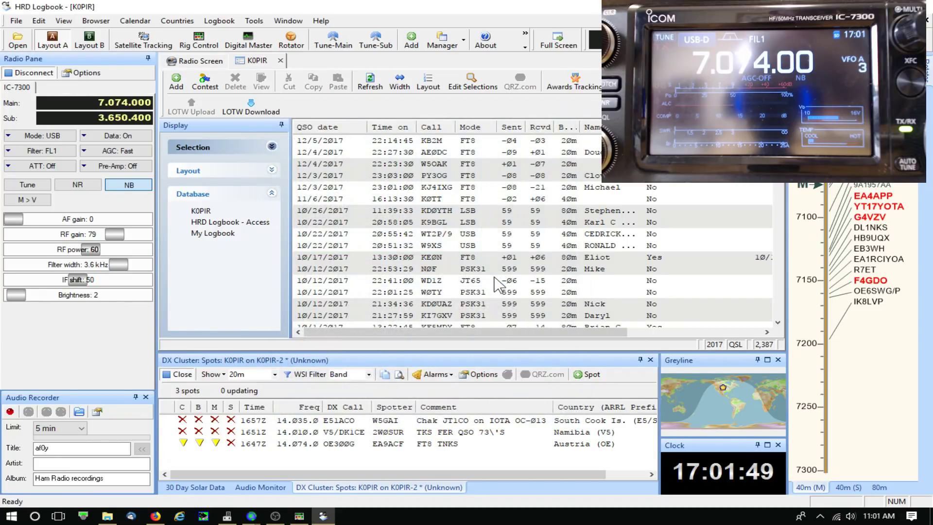
Open the 12/5/2017 FT8 contact, fill in the operator's details with a callsign lookup and update the record
{"action": "left_click", "coordinate": [574, 141]}
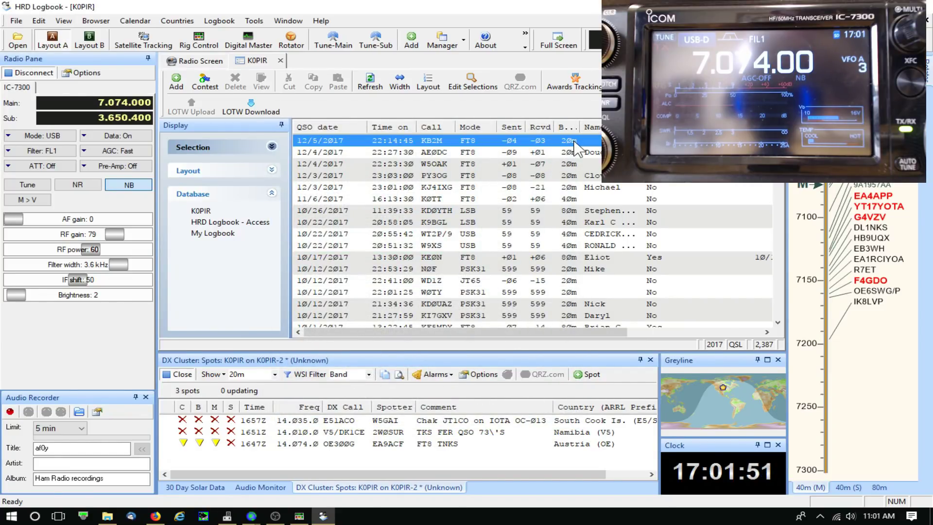
{"action": "double_click", "coordinate": [526, 142]}
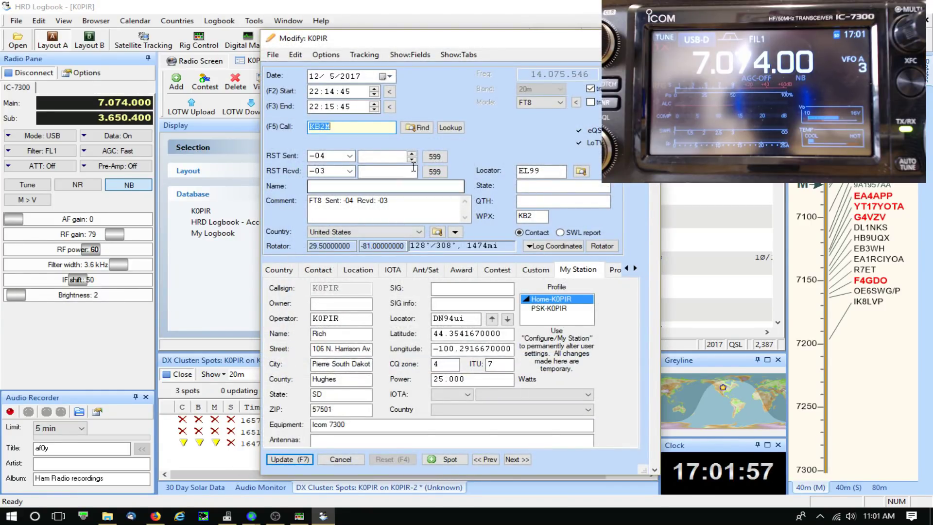
{"action": "left_click", "coordinate": [451, 127]}
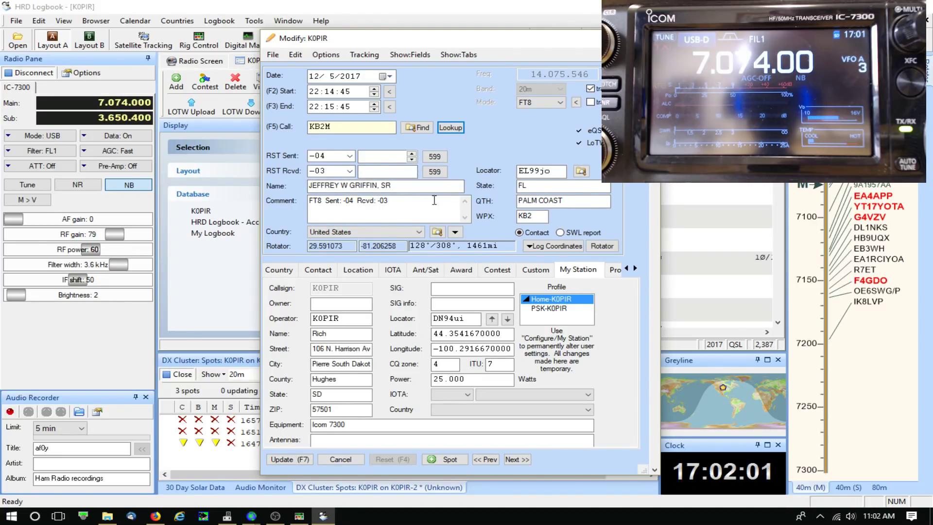
{"action": "left_click", "coordinate": [293, 459]}
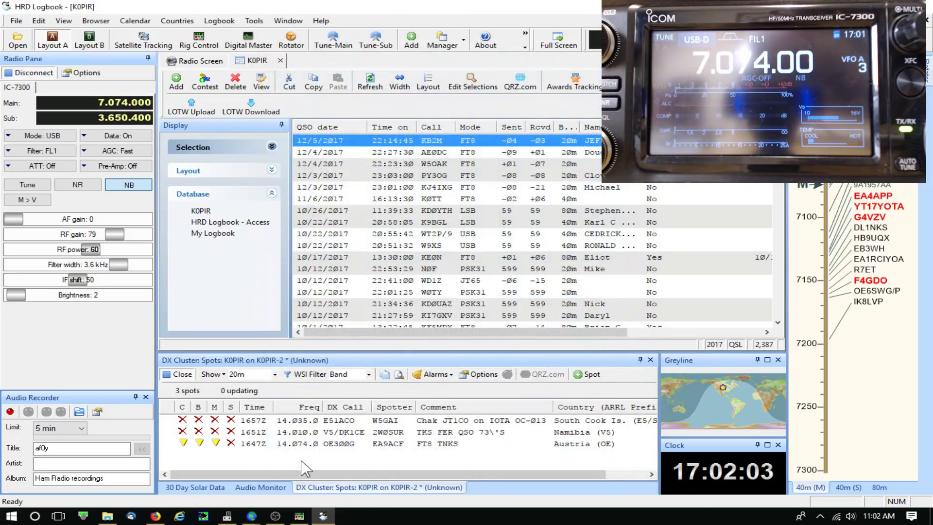
Upload the 12/5/2017 FT8 contact to HRDLog.net and confirm the upload
{"action": "right_click", "coordinate": [534, 150]}
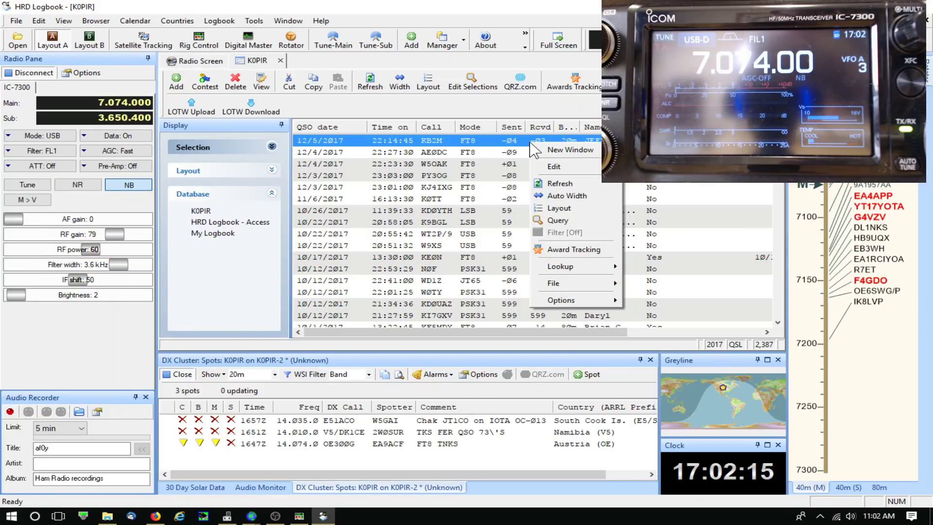
{"action": "mouse_move", "coordinate": [558, 299]}
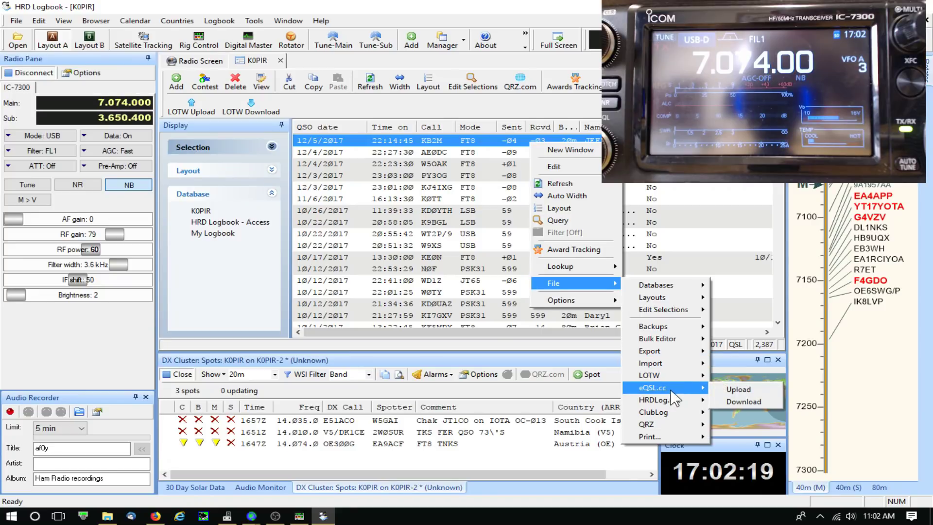
{"action": "mouse_move", "coordinate": [674, 407]}
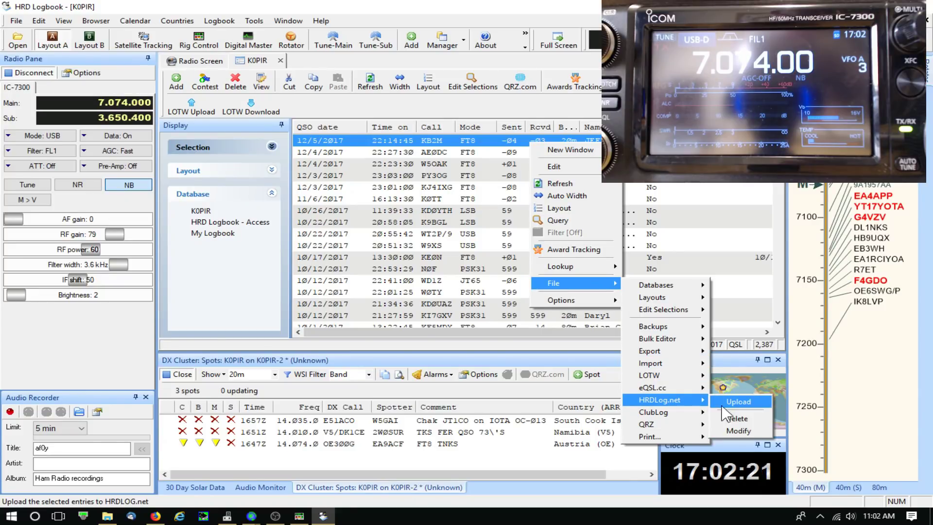
{"action": "left_click", "coordinate": [736, 405]}
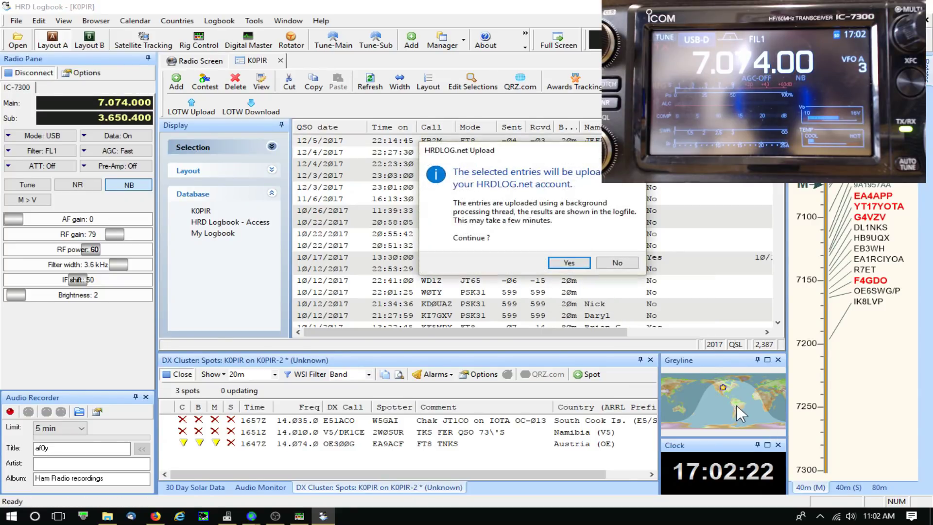
{"action": "left_click", "coordinate": [578, 263]}
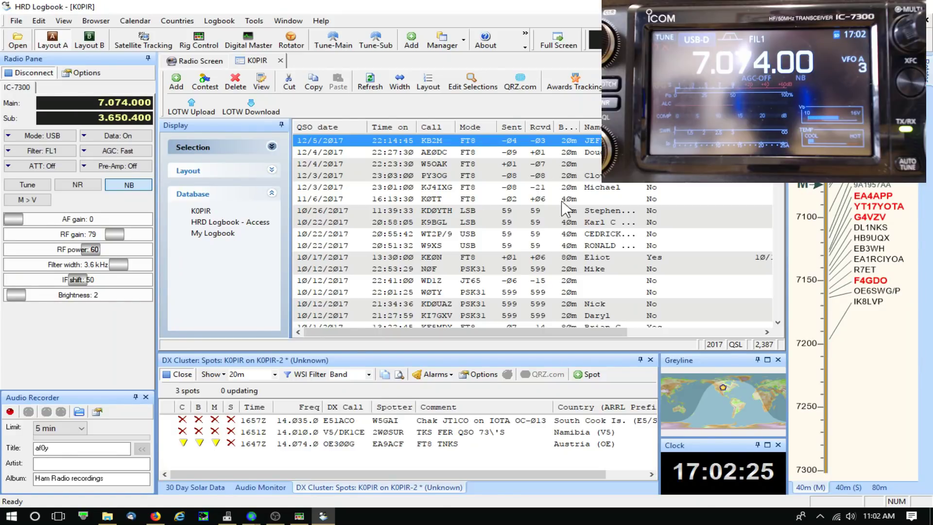